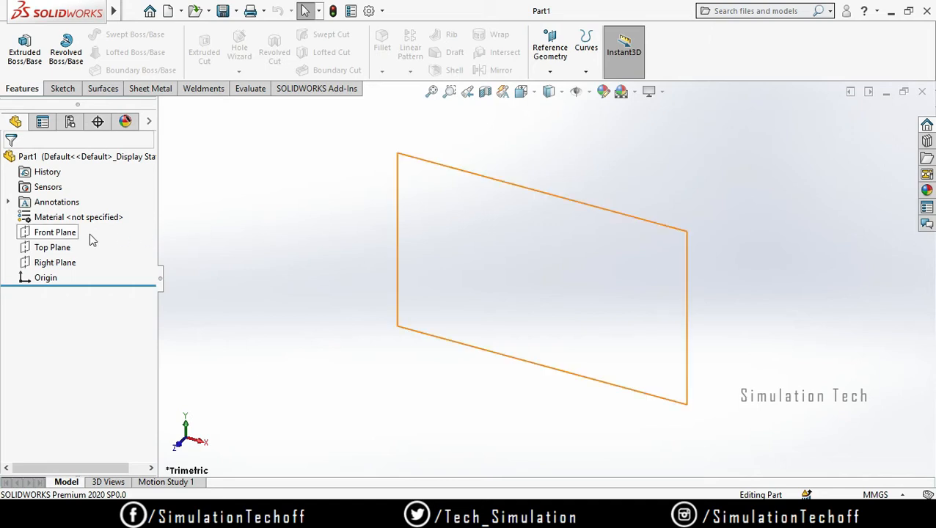
Sketch a corner rectangle enclosing the origin on the Front Plane.
{"action": "left_click", "coordinate": [52, 232]}
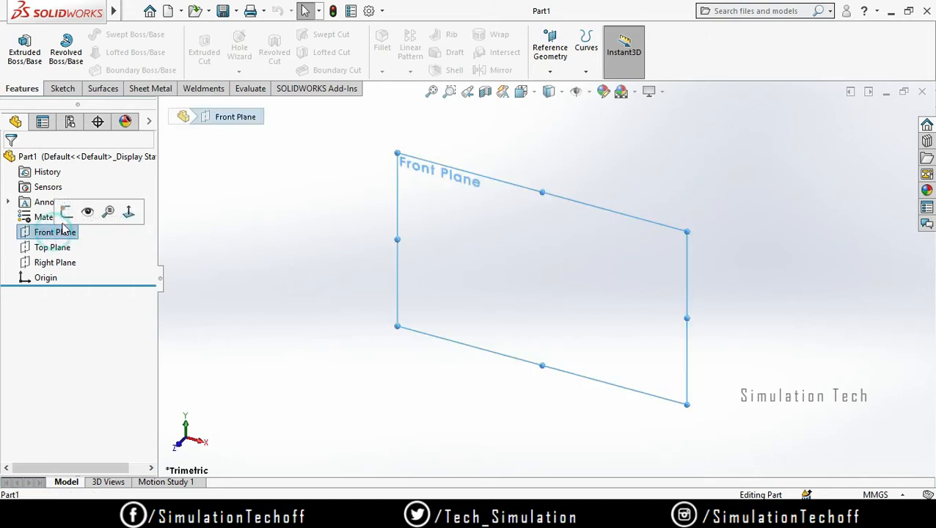
{"action": "left_click", "coordinate": [62, 214]}
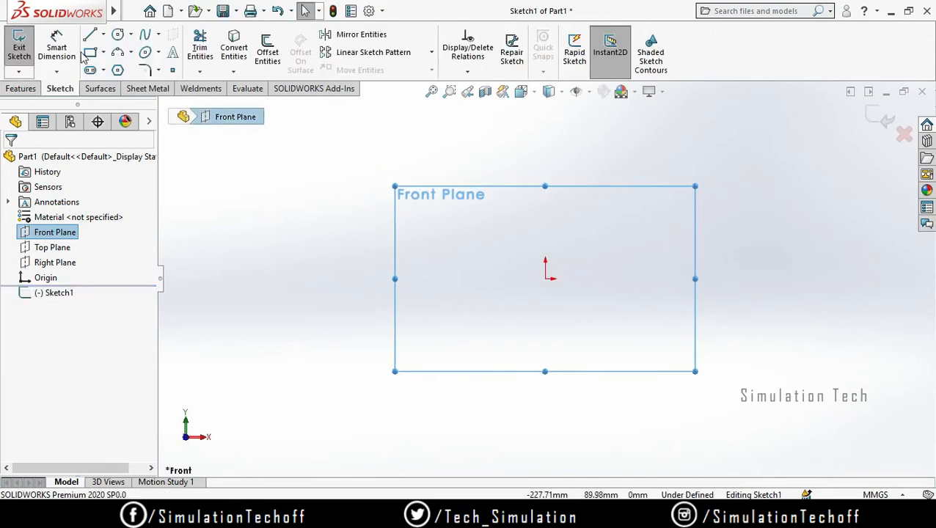
{"action": "left_click", "coordinate": [90, 52]}
{"action": "left_click", "coordinate": [402, 207]}
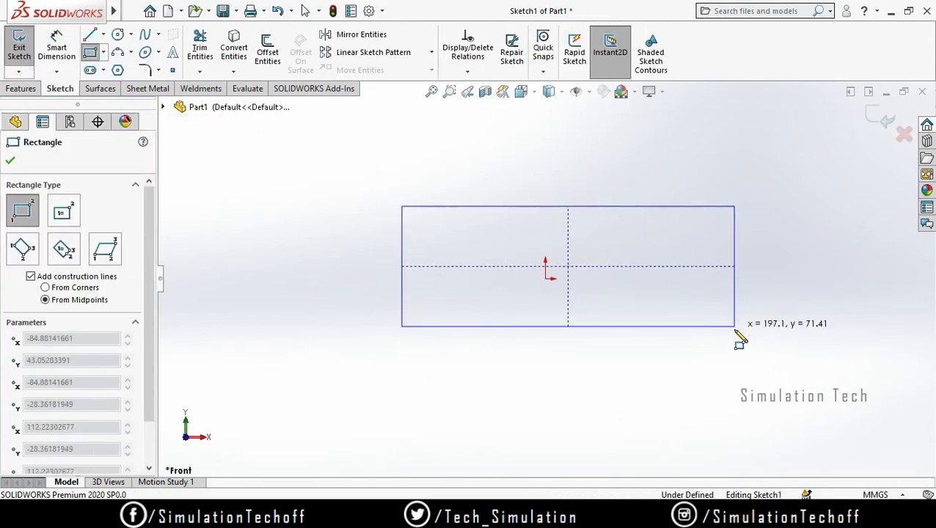
{"action": "left_click", "coordinate": [710, 373]}
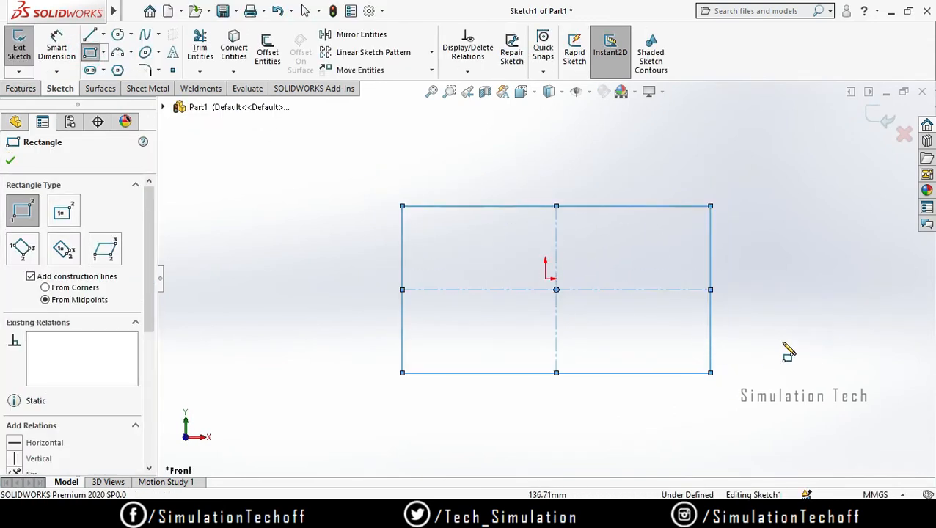
Extrude the rectangle 105 mm in one direction into a solid block.
{"action": "left_click", "coordinate": [20, 88]}
{"action": "left_click", "coordinate": [24, 48]}
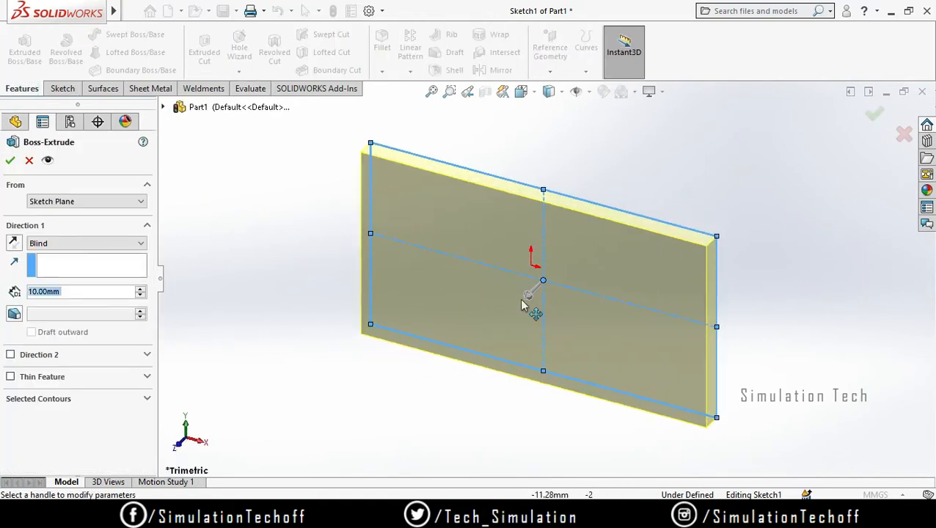
{"action": "left_click_drag", "start_coordinate": [528, 298], "coordinate": [430, 370]}
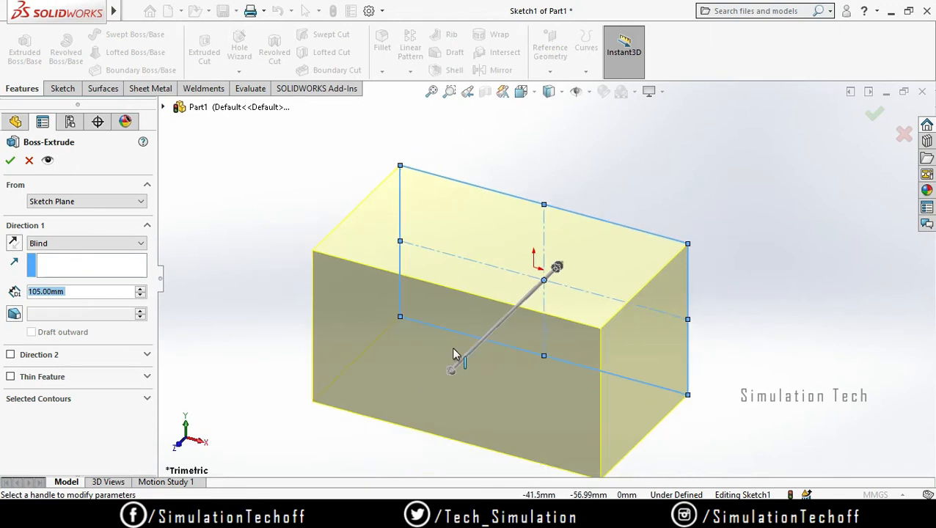
{"action": "left_click", "coordinate": [10, 160]}
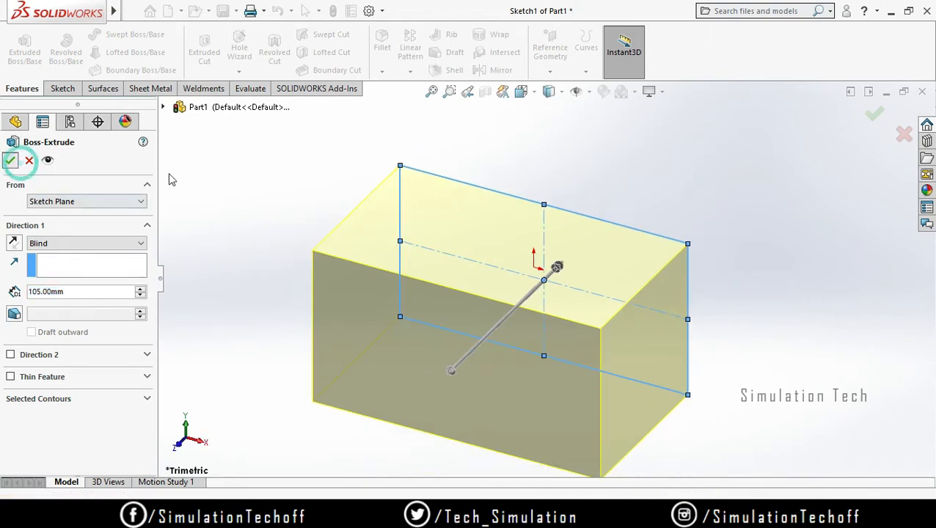
Examine the block's small end face and adjoining sides from several angles, with that end standing upward.
{"action": "mouse_move", "coordinate": [695, 388]}
{"action": "middle_mouse_down"}
{"action": "mouse_move", "coordinate": [717, 225]}
{"action": "mouse_move", "coordinate": [680, 293]}
{"action": "middle_mouse_up"}
{"action": "left_click", "coordinate": [764, 306]}
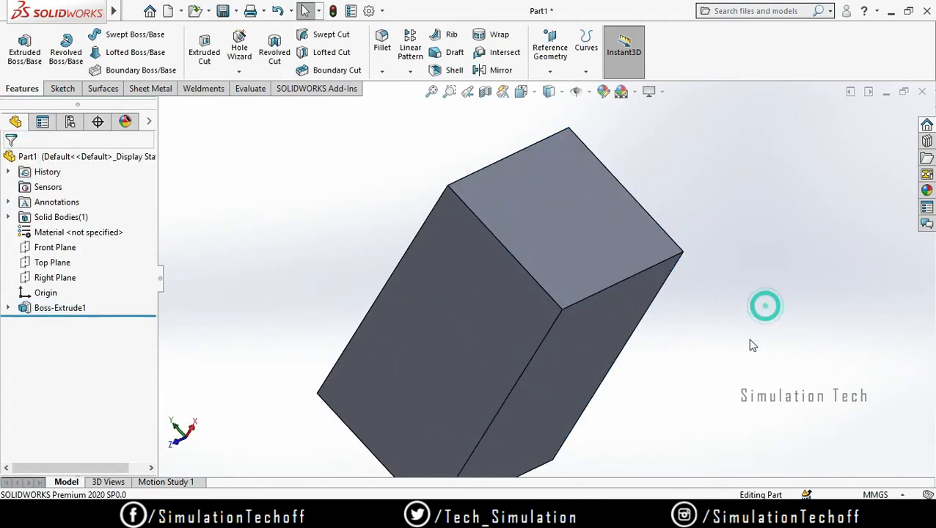
{"action": "scroll", "coordinate": [742, 370], "scroll_direction": "down", "scroll_amount": 2}
{"action": "scroll", "coordinate": [668, 349], "scroll_direction": "up", "scroll_amount": 2}
{"action": "middle_click_drag", "start_coordinate": [668, 348], "coordinate": [627, 271]}
{"action": "scroll", "coordinate": [451, 203], "scroll_direction": "up", "scroll_amount": 3}
{"action": "scroll", "coordinate": [446, 189], "scroll_direction": "down", "scroll_amount": 4}
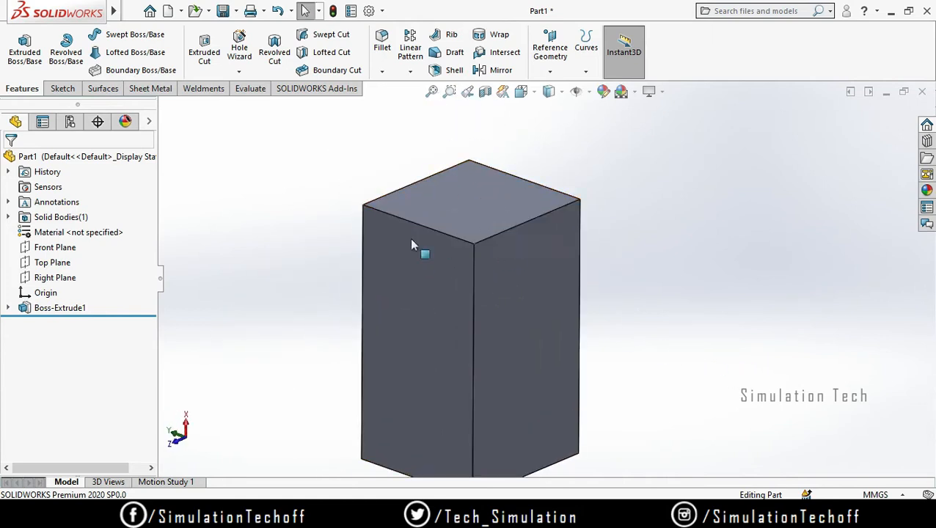
{"action": "middle_click_drag", "start_coordinate": [560, 309], "coordinate": [642, 320]}
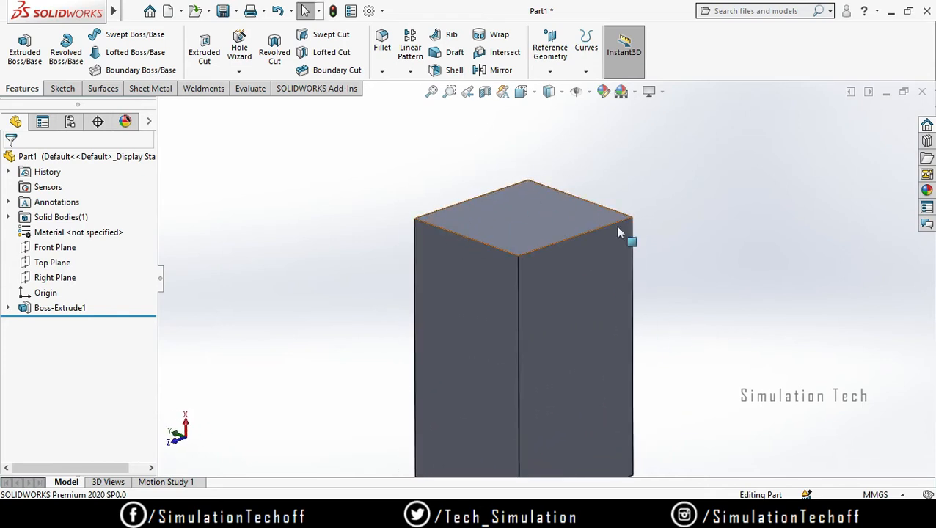
{"action": "middle_click_drag", "start_coordinate": [618, 231], "coordinate": [714, 296]}
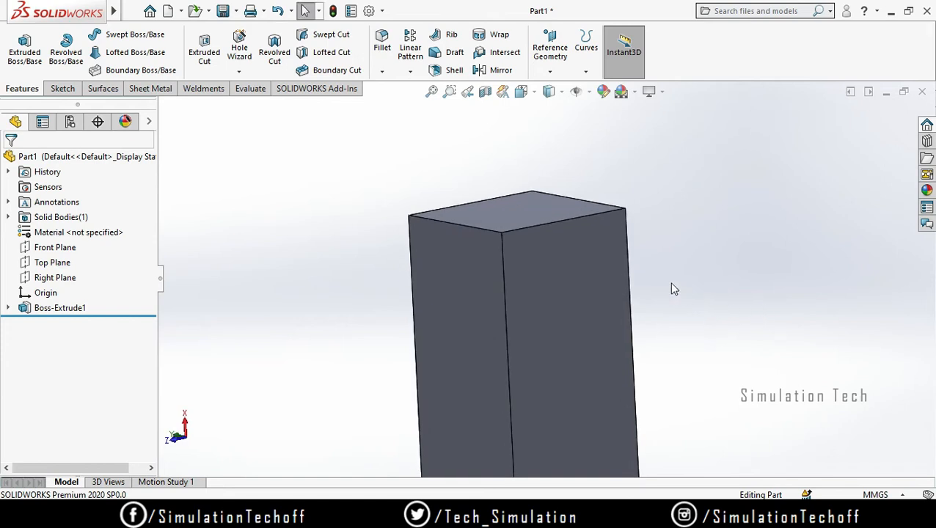
Start a Dome feature on the small end face at the top of the upright block.
{"action": "mouse_move", "coordinate": [76, 7]}
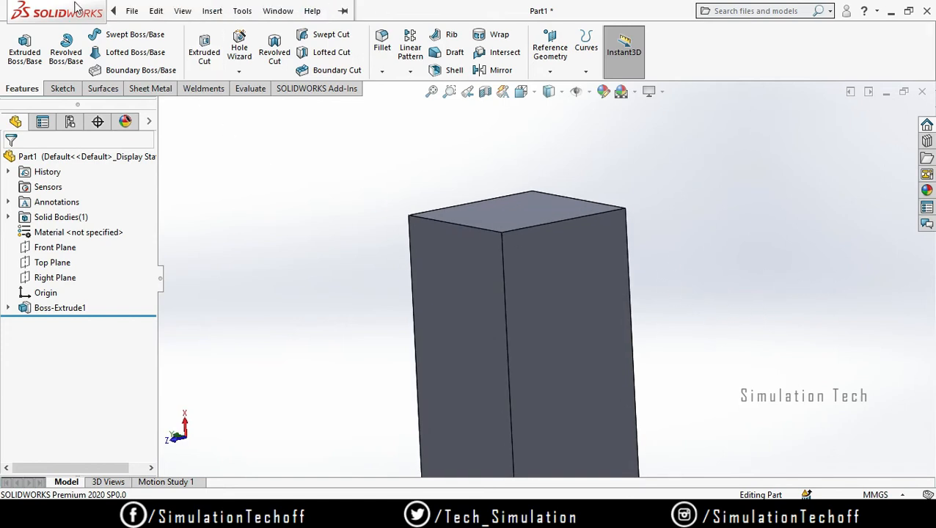
{"action": "left_click", "coordinate": [157, 11]}
{"action": "left_click", "coordinate": [212, 11]}
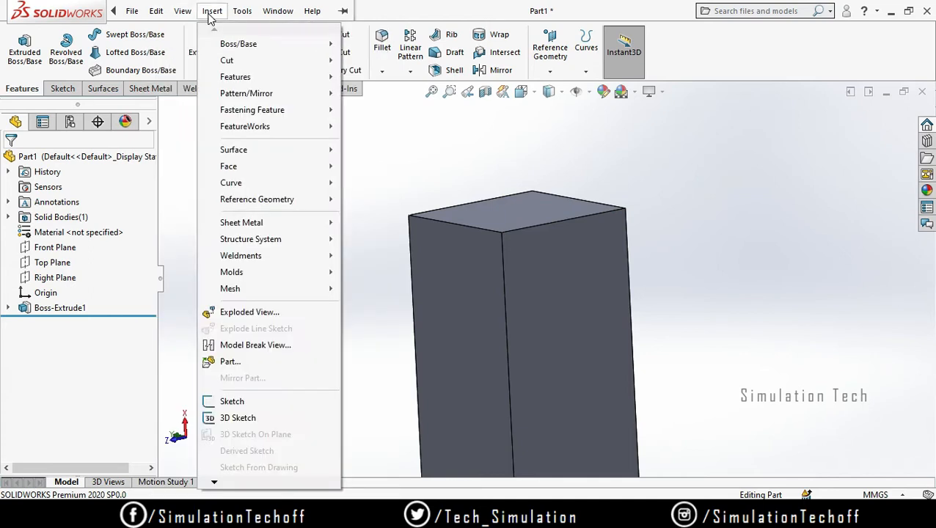
{"action": "mouse_move", "coordinate": [223, 81]}
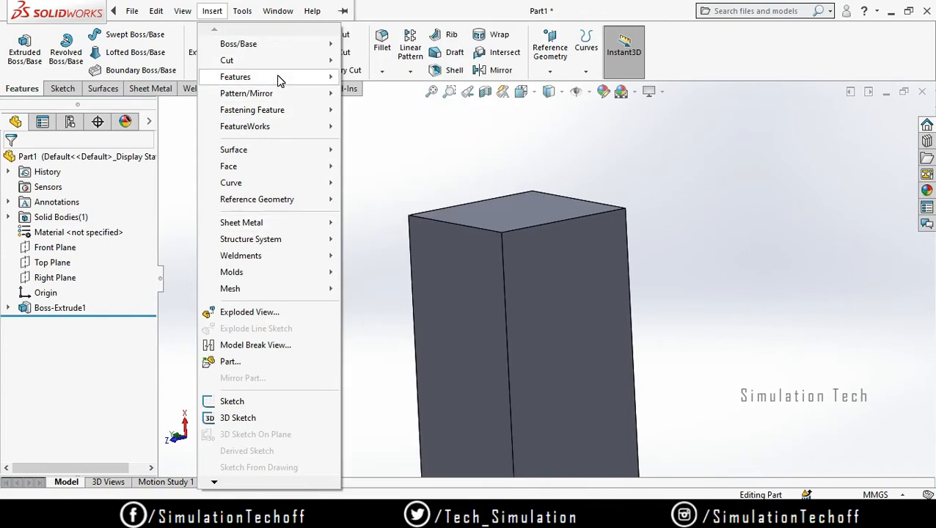
{"action": "mouse_move", "coordinate": [278, 79]}
{"action": "left_click", "coordinate": [373, 212]}
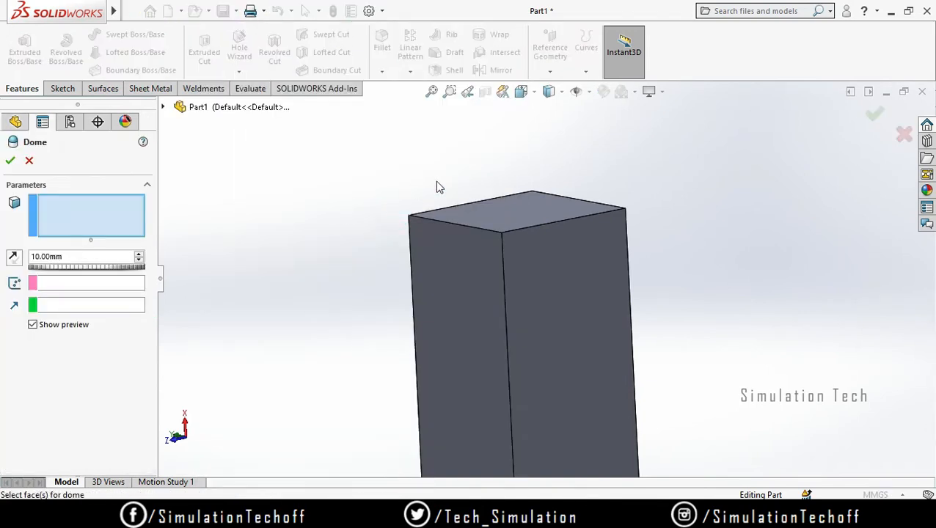
{"action": "middle_click_drag", "start_coordinate": [668, 264], "coordinate": [668, 280]}
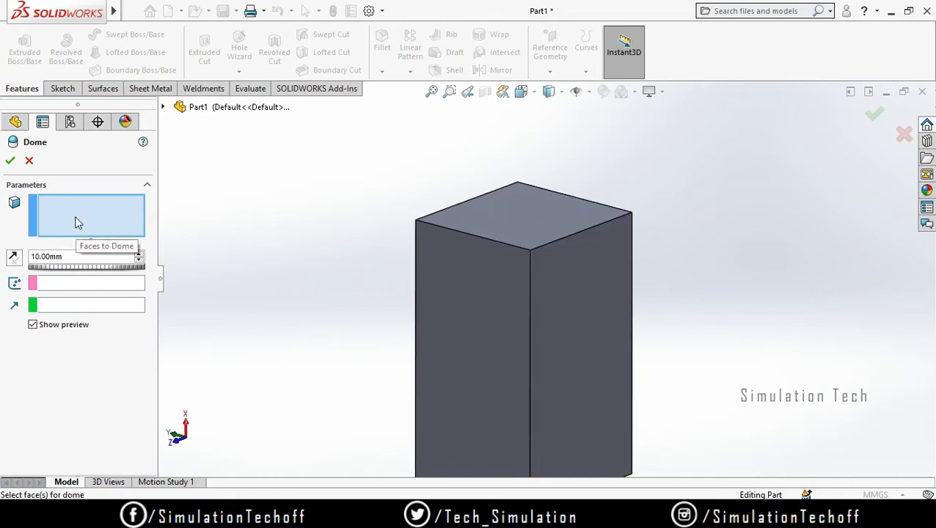
{"action": "left_click", "coordinate": [522, 211]}
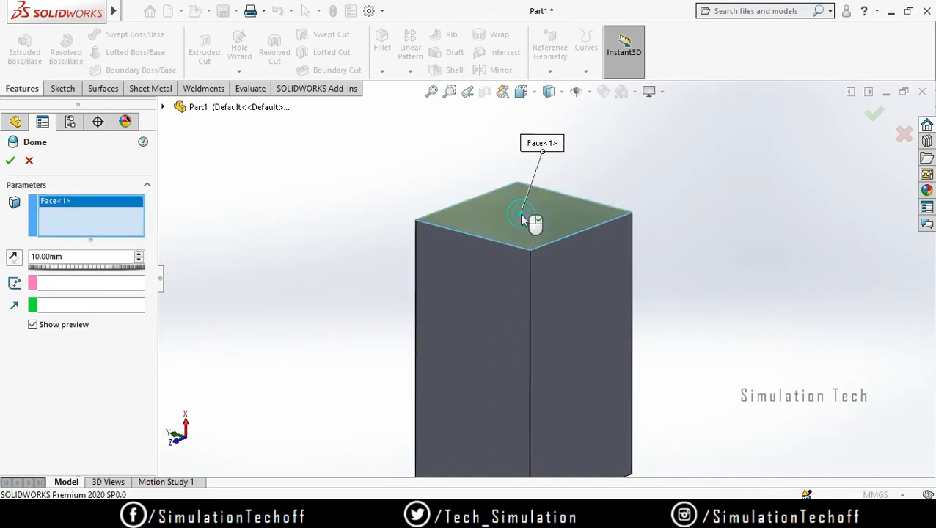
Set the dome height to 30 mm and create the dome on the block's end face.
{"action": "middle_click_drag", "start_coordinate": [695, 273], "coordinate": [701, 228]}
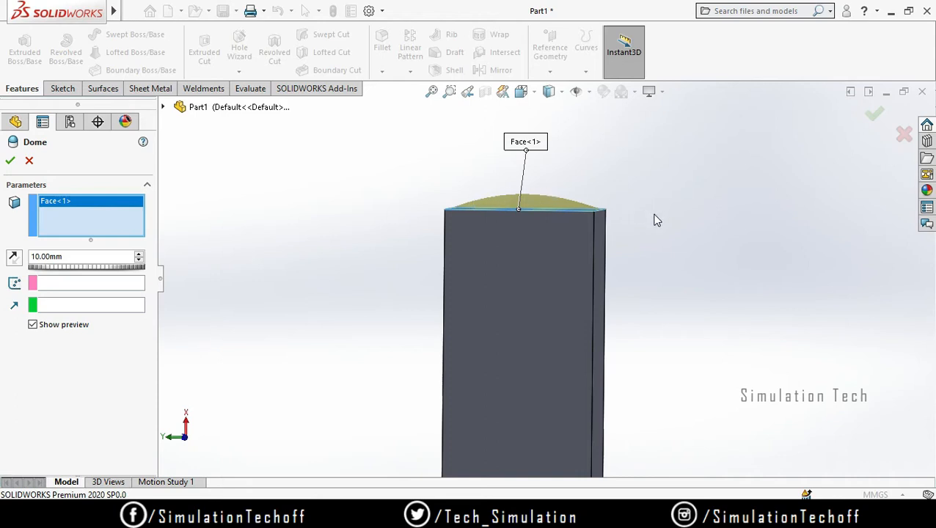
{"action": "left_click", "coordinate": [139, 254]}
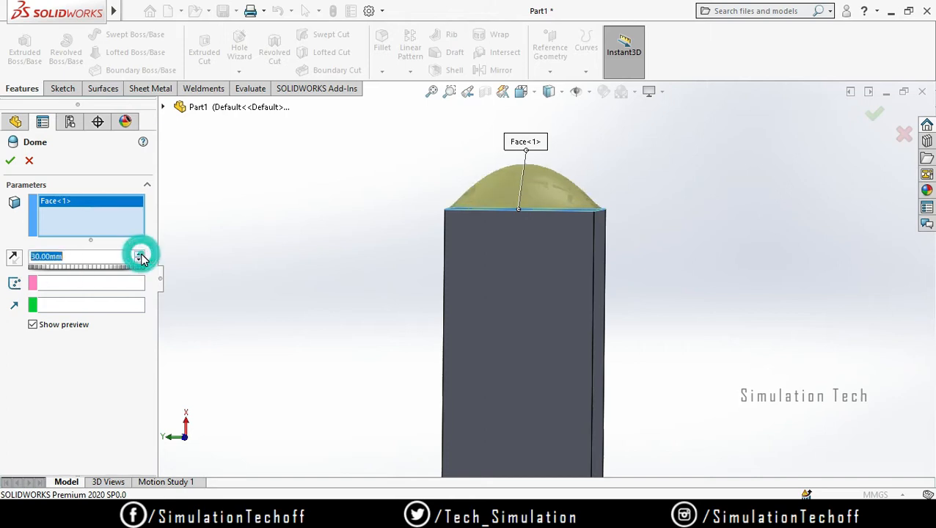
{"action": "middle_click_drag", "start_coordinate": [679, 229], "coordinate": [615, 265]}
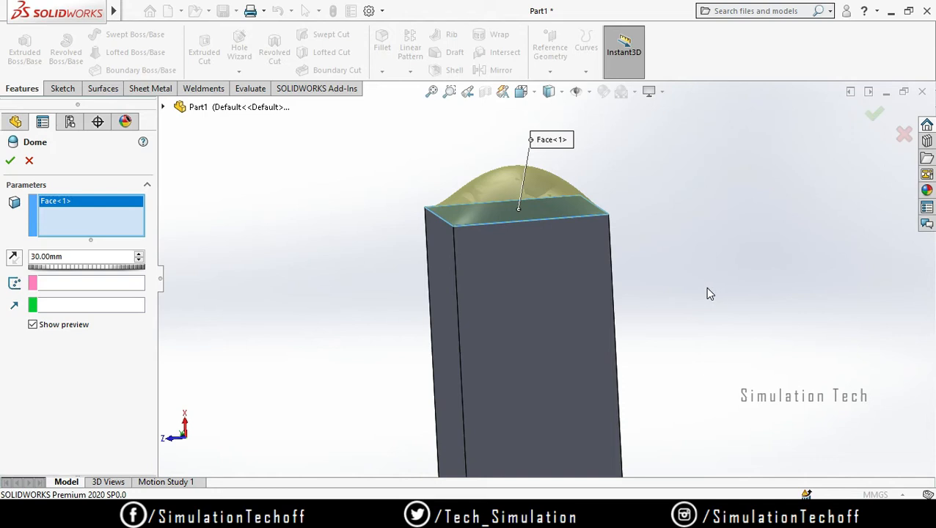
{"action": "middle_click_drag", "start_coordinate": [695, 267], "coordinate": [693, 301]}
{"action": "left_click", "coordinate": [10, 161]}
Select the domed face and examine how it meets the edges of the block.
{"action": "left_click", "coordinate": [516, 187]}
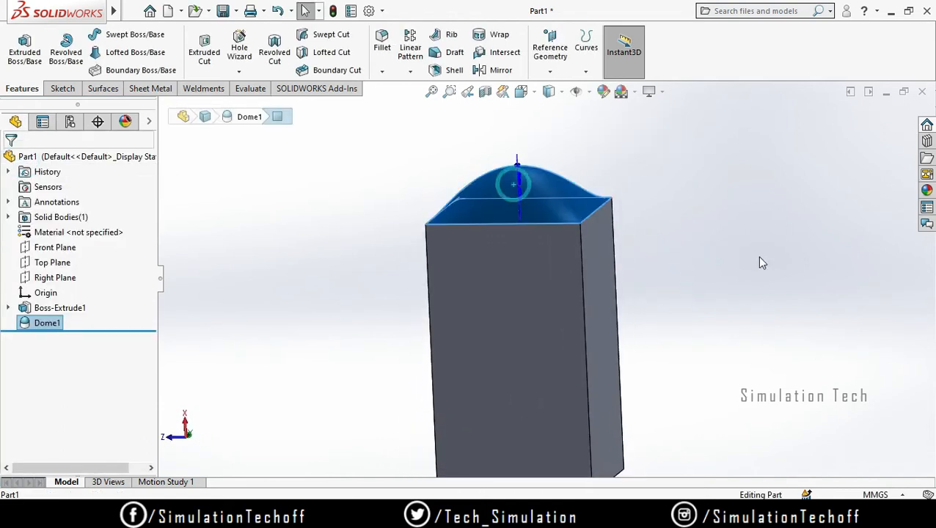
{"action": "middle_click_drag", "start_coordinate": [757, 256], "coordinate": [689, 297]}
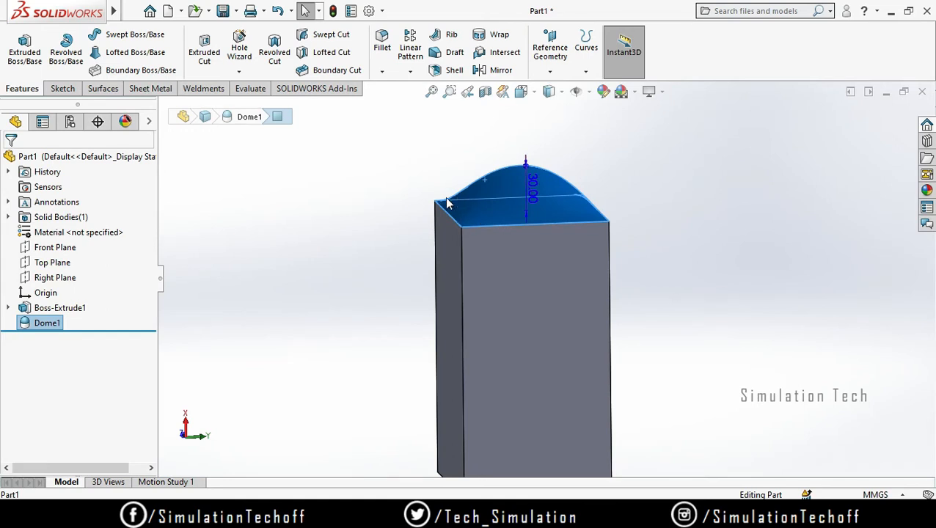
{"action": "middle_click_drag", "start_coordinate": [746, 233], "coordinate": [748, 263]}
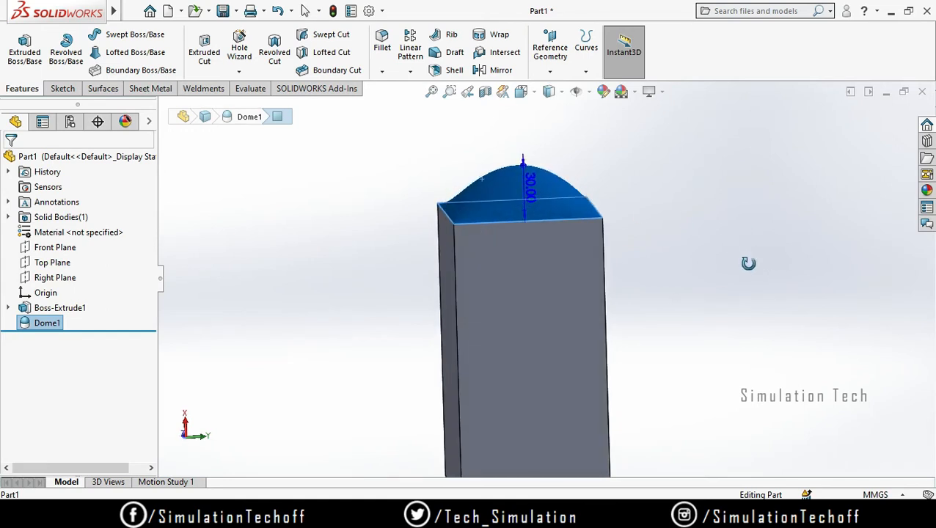
{"action": "left_click", "coordinate": [731, 282]}
Start a sketch on the block's long side face adjoining the domed end, with Instant2D turned off.
{"action": "middle_click_drag", "start_coordinate": [723, 347], "coordinate": [566, 335]}
{"action": "scroll", "coordinate": [562, 249], "scroll_direction": "down", "scroll_amount": 2}
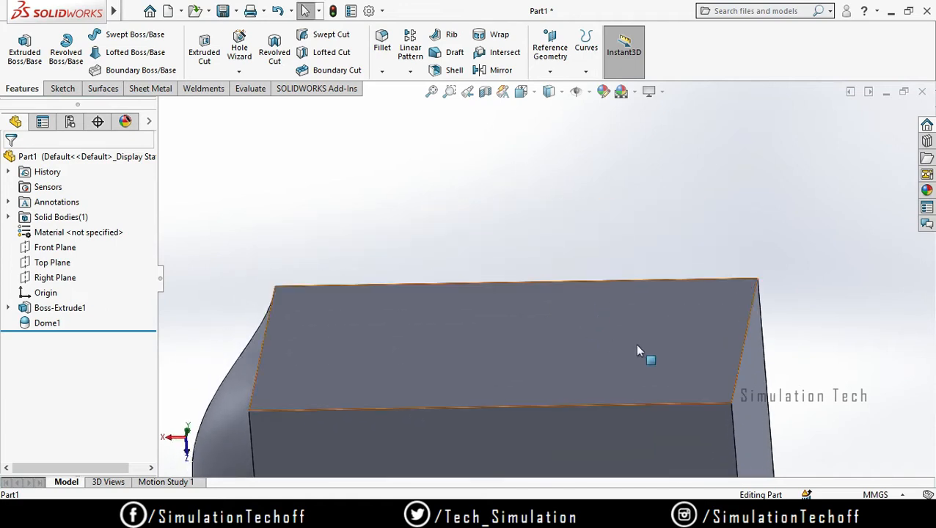
{"action": "middle_click_drag", "start_coordinate": [637, 348], "coordinate": [540, 341]}
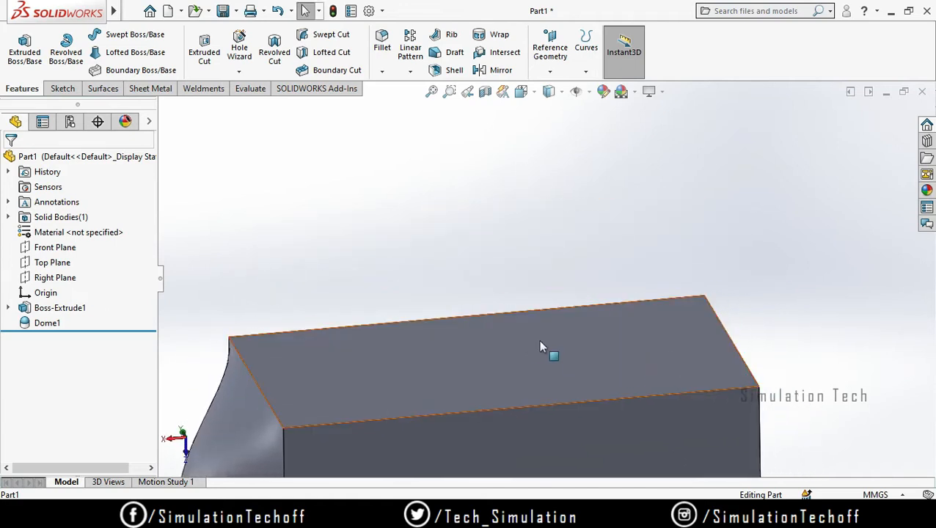
{"action": "left_click", "coordinate": [506, 353]}
{"action": "left_click", "coordinate": [565, 309]}
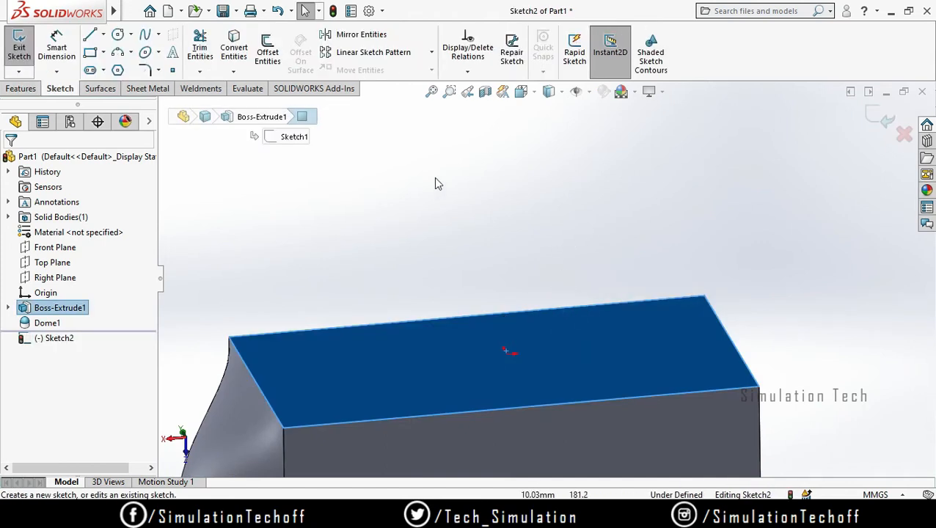
{"action": "left_click", "coordinate": [609, 46]}
{"action": "left_click", "coordinate": [21, 88]}
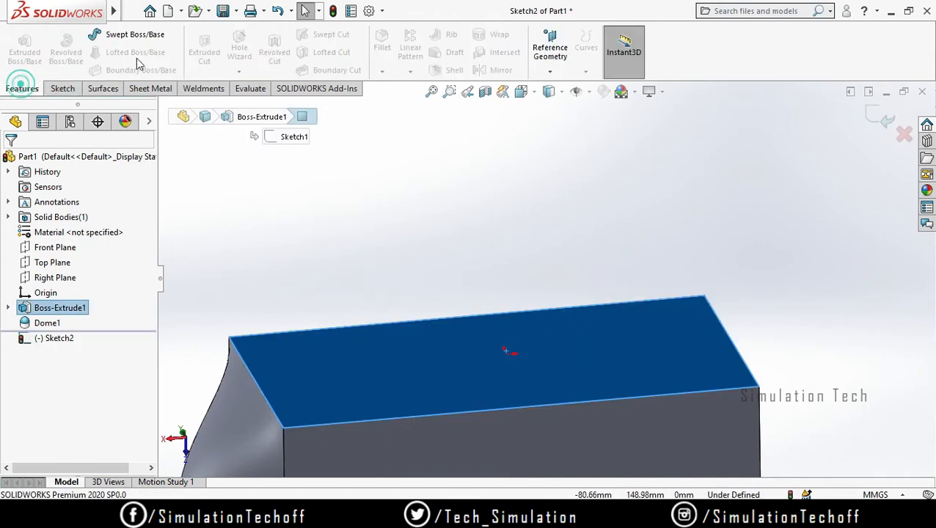
{"action": "left_click", "coordinate": [61, 88]}
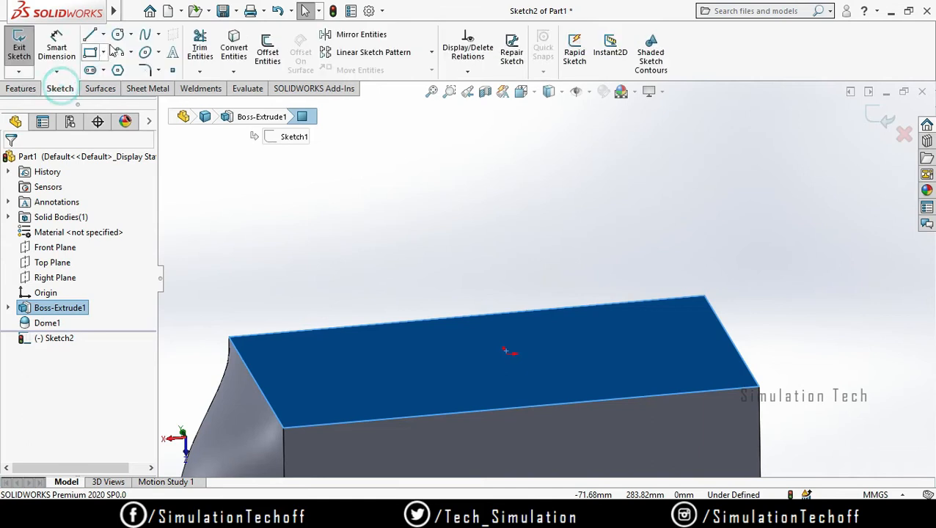
Draw a circle centred on the origin on the block's long side face.
{"action": "left_click", "coordinate": [118, 35]}
{"action": "left_click", "coordinate": [506, 353]}
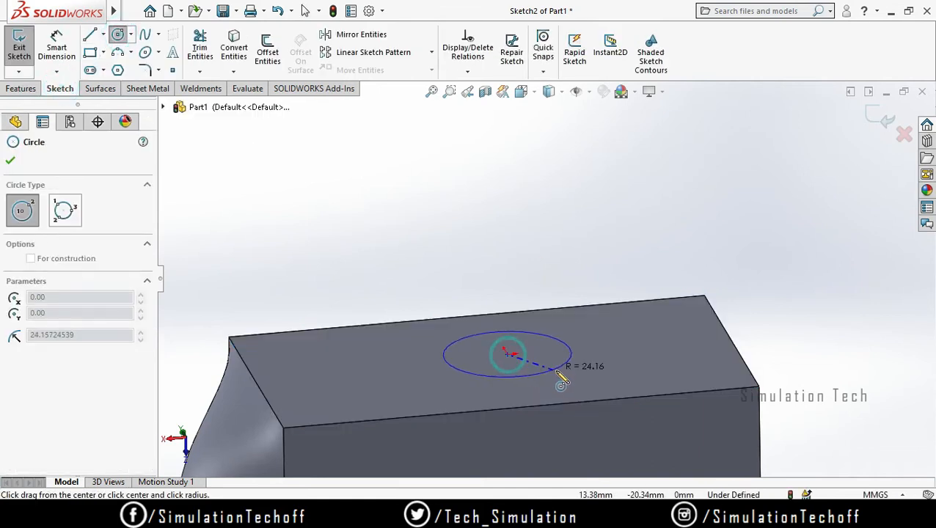
{"action": "left_click", "coordinate": [563, 374]}
Extrude the circle outward into a short cylindrical boss merged with the block.
{"action": "left_click", "coordinate": [20, 88]}
{"action": "left_click", "coordinate": [25, 46]}
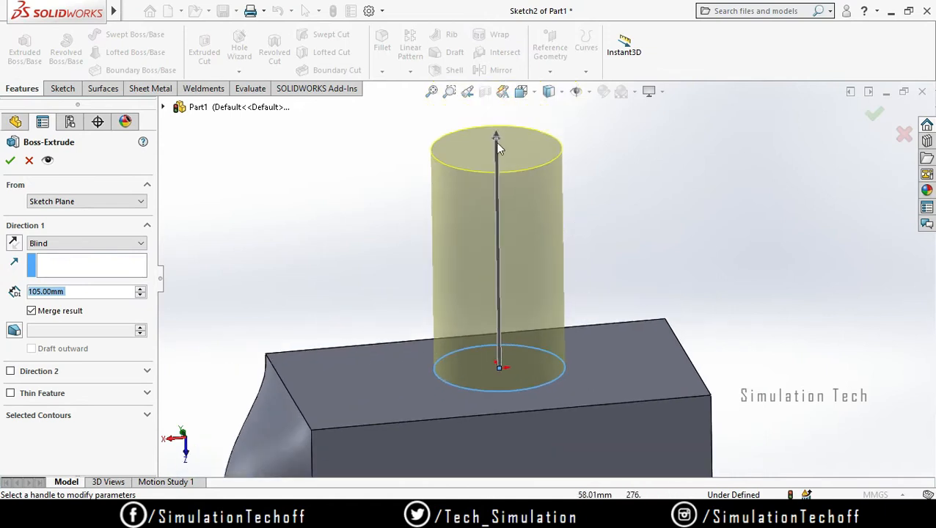
{"action": "left_click_drag", "start_coordinate": [498, 144], "coordinate": [506, 243]}
{"action": "mouse_move", "coordinate": [620, 323]}
{"action": "middle_mouse_down"}
{"action": "mouse_move", "coordinate": [633, 236]}
{"action": "mouse_move", "coordinate": [628, 264]}
{"action": "mouse_move", "coordinate": [587, 306]}
{"action": "mouse_move", "coordinate": [645, 314]}
{"action": "middle_mouse_up"}
{"action": "left_click", "coordinate": [10, 160]}
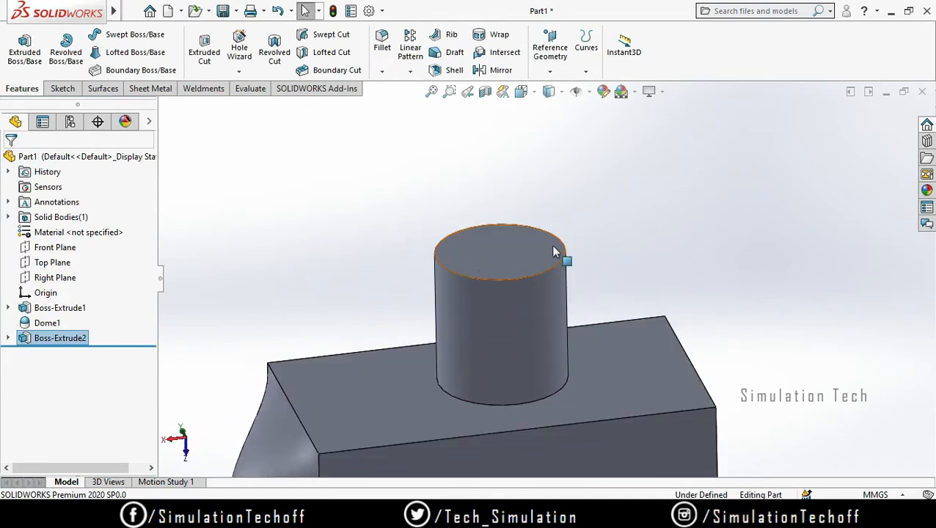
Start a Dome feature on the flat end face of the cylindrical boss.
{"action": "left_click", "coordinate": [516, 261]}
{"action": "left_click", "coordinate": [646, 273]}
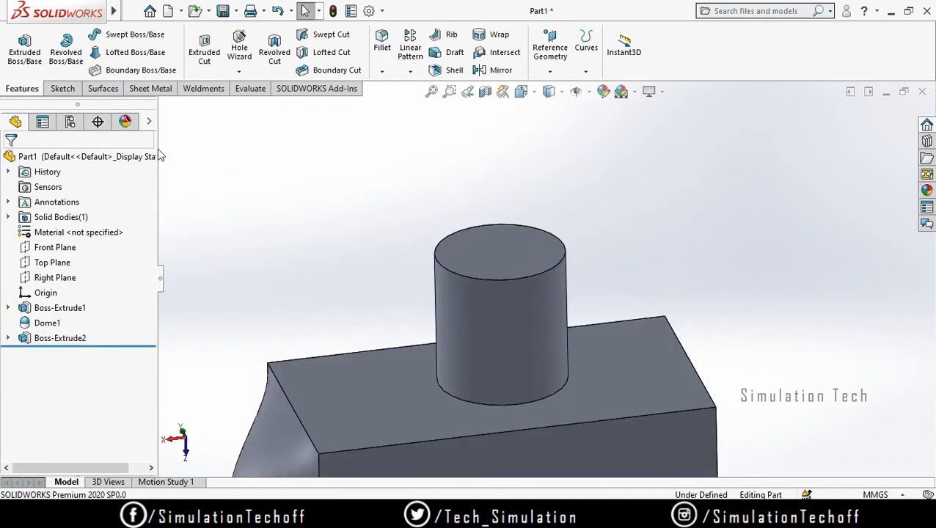
{"action": "mouse_move", "coordinate": [108, 16]}
{"action": "left_click", "coordinate": [212, 11]}
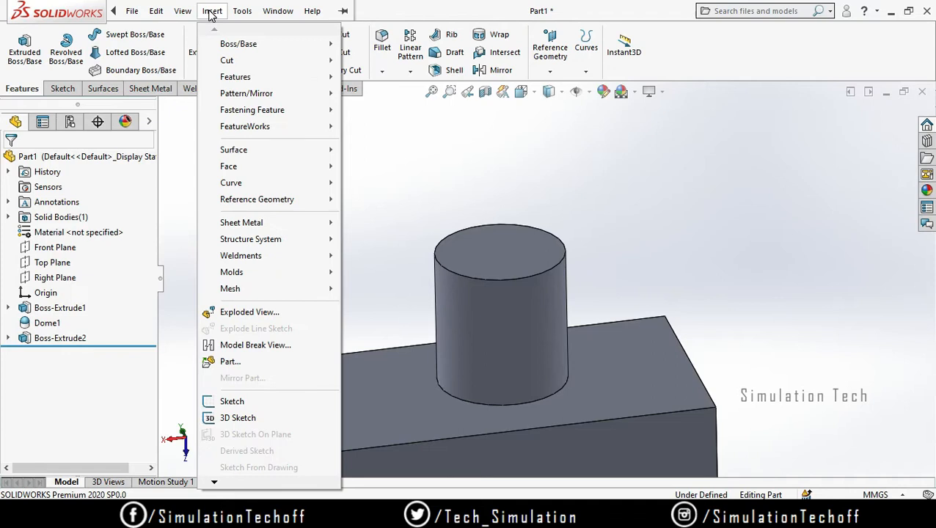
{"action": "mouse_move", "coordinate": [224, 80]}
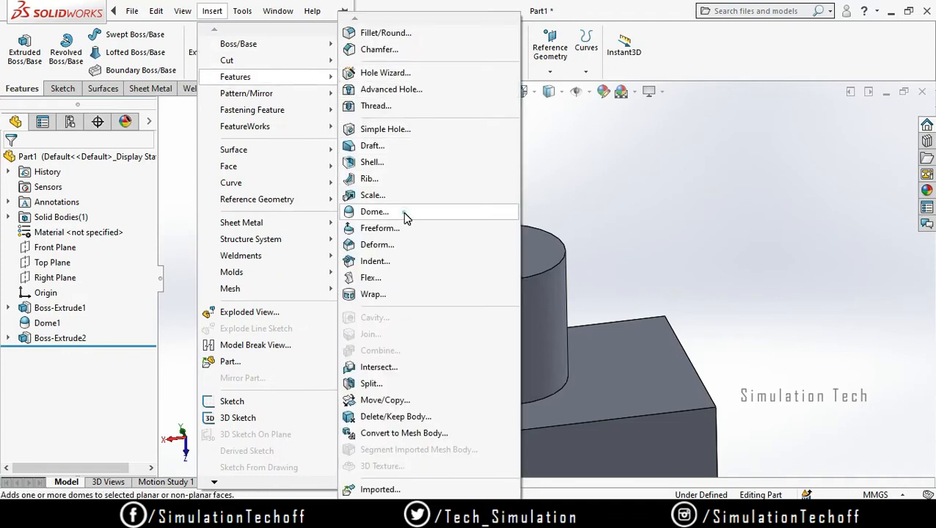
{"action": "left_click", "coordinate": [374, 212]}
{"action": "middle_click_drag", "start_coordinate": [677, 276], "coordinate": [620, 234]}
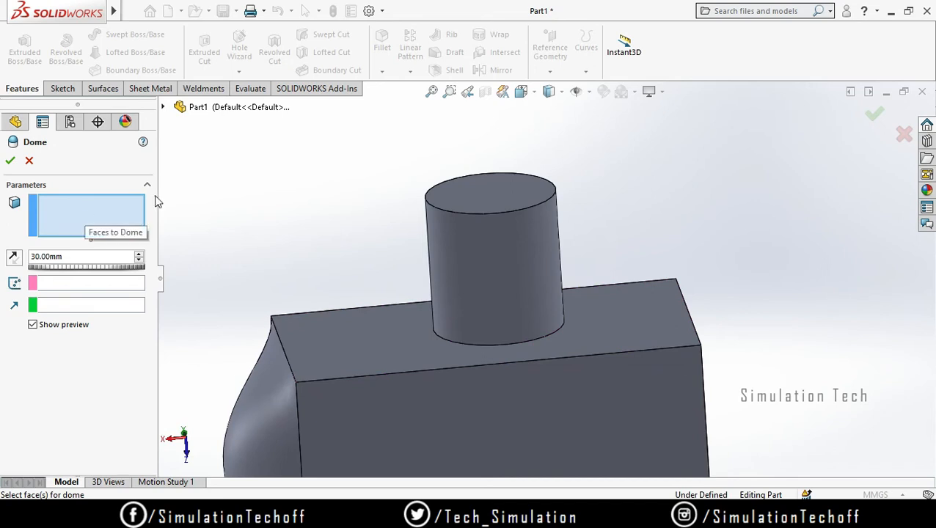
{"action": "left_click", "coordinate": [493, 205]}
{"action": "middle_click_drag", "start_coordinate": [631, 215], "coordinate": [643, 236]}
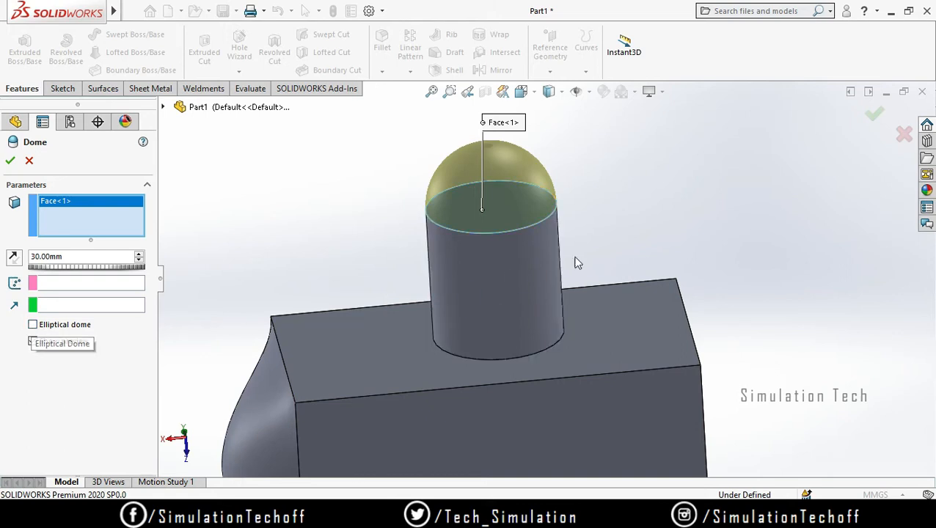
{"action": "middle_click_drag", "start_coordinate": [576, 263], "coordinate": [648, 276]}
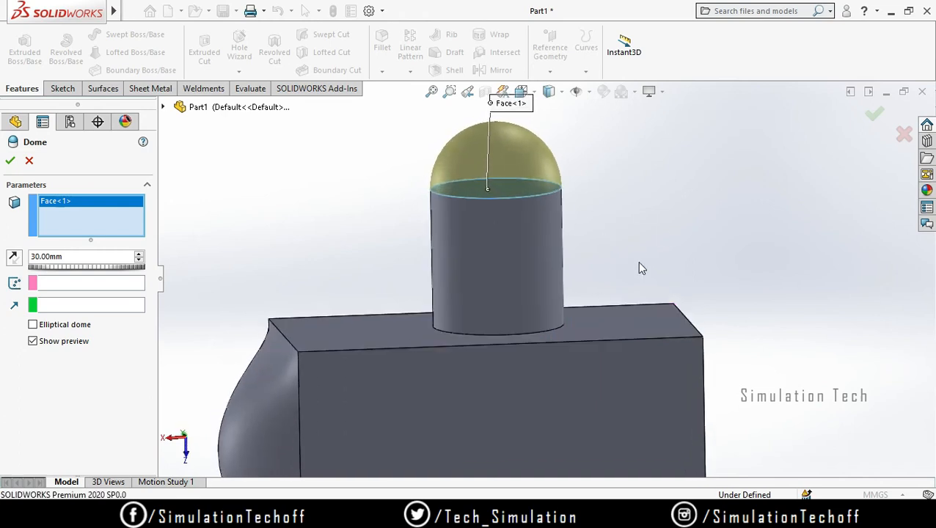
{"action": "key", "text": "z"}
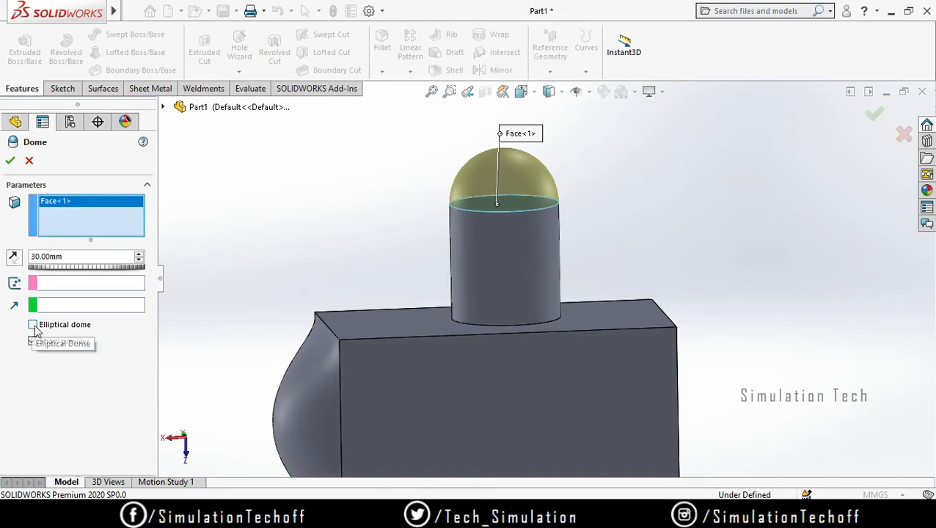
Set the boss dome's height to 70 mm.
{"action": "left_click", "coordinate": [140, 254]}
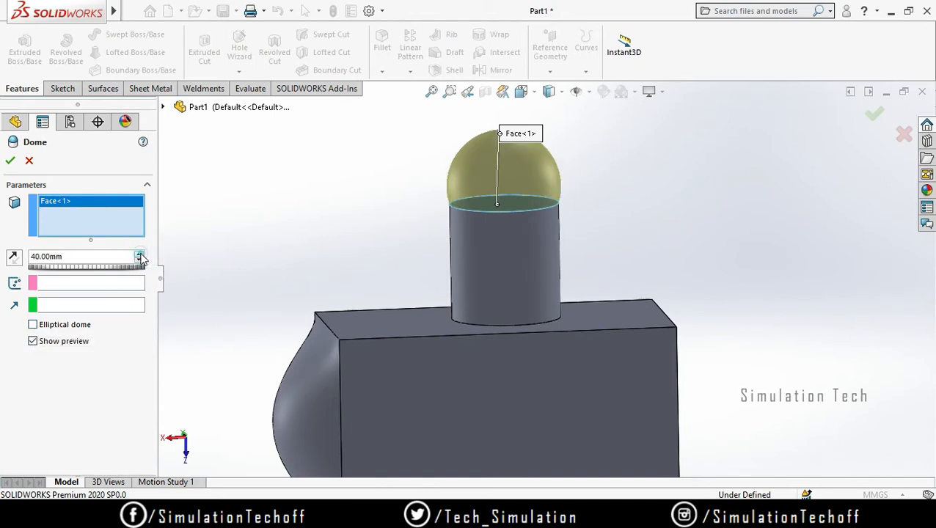
{"action": "left_click", "coordinate": [139, 253]}
{"action": "left_click", "coordinate": [139, 254]}
{"action": "left_click", "coordinate": [139, 254]}
{"action": "middle_click_drag", "start_coordinate": [662, 243], "coordinate": [664, 303], "text": "ctrl"}
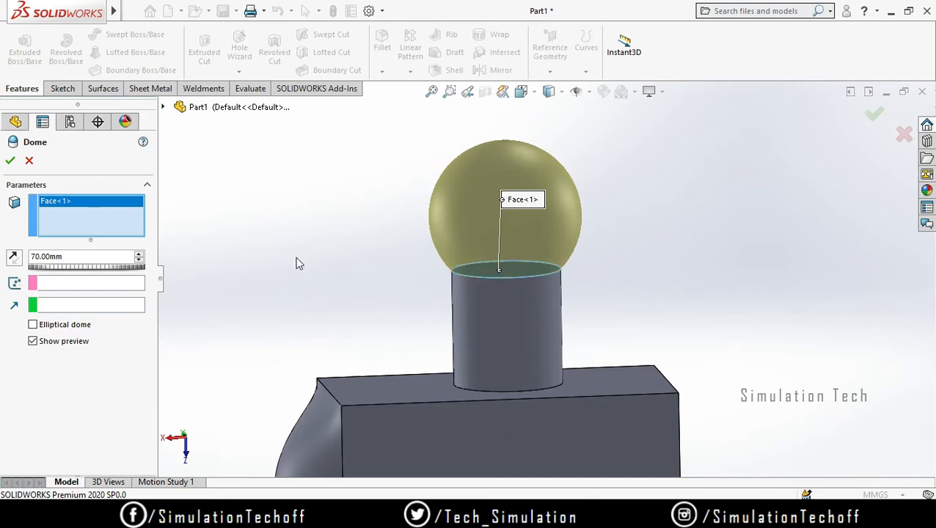
Turn on the Elliptical dome option for the boss dome and inspect its previewed profile.
{"action": "left_click", "coordinate": [33, 326]}
{"action": "mouse_move", "coordinate": [690, 319]}
{"action": "middle_mouse_down"}
{"action": "mouse_move", "coordinate": [646, 294]}
{"action": "mouse_move", "coordinate": [595, 298]}
{"action": "mouse_move", "coordinate": [690, 307]}
{"action": "middle_mouse_up"}
{"action": "scroll", "coordinate": [558, 265], "scroll_direction": "up", "scroll_amount": 2}
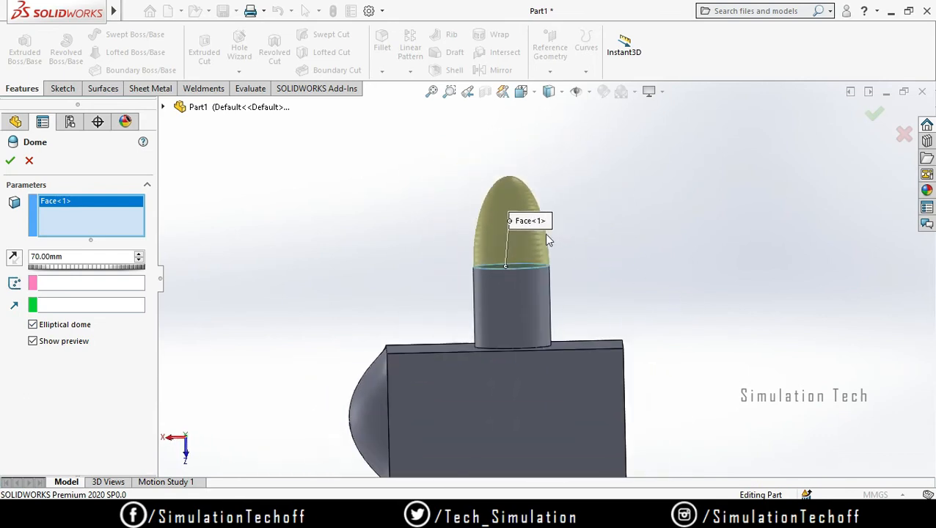
{"action": "scroll", "coordinate": [527, 228], "scroll_direction": "down", "scroll_amount": 4}
{"action": "middle_click_drag", "start_coordinate": [605, 275], "coordinate": [612, 279]}
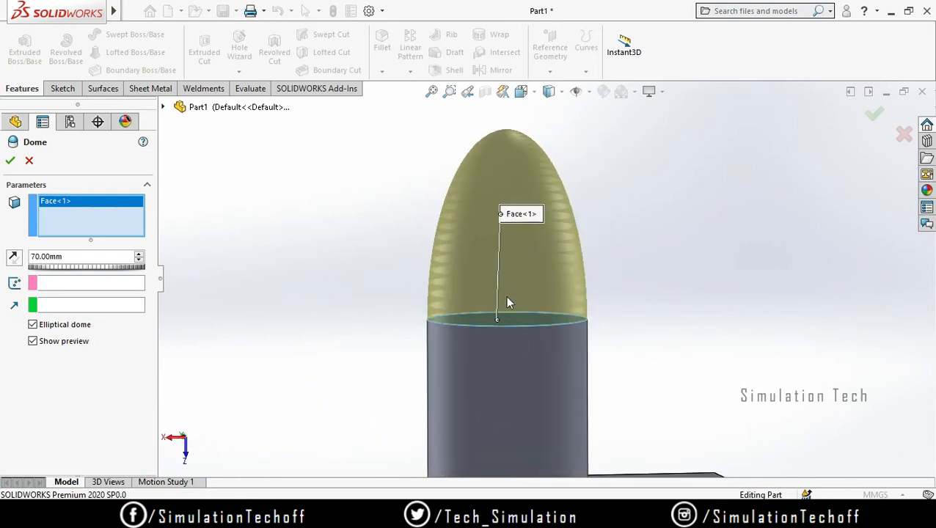
Set the elliptical dome's height to 90 mm and create it on the boss.
{"action": "left_click", "coordinate": [140, 252]}
{"action": "left_click", "coordinate": [139, 253]}
{"action": "scroll", "coordinate": [625, 337], "scroll_direction": "up", "scroll_amount": 5}
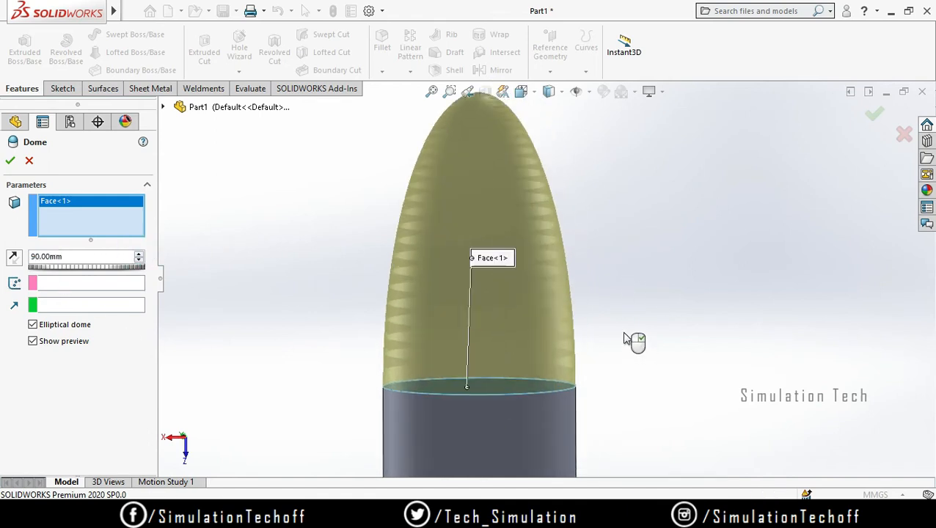
{"action": "left_click", "coordinate": [10, 162]}
{"action": "middle_click_drag", "start_coordinate": [695, 370], "coordinate": [658, 377]}
{"action": "scroll", "coordinate": [504, 334], "scroll_direction": "down", "scroll_amount": 2}
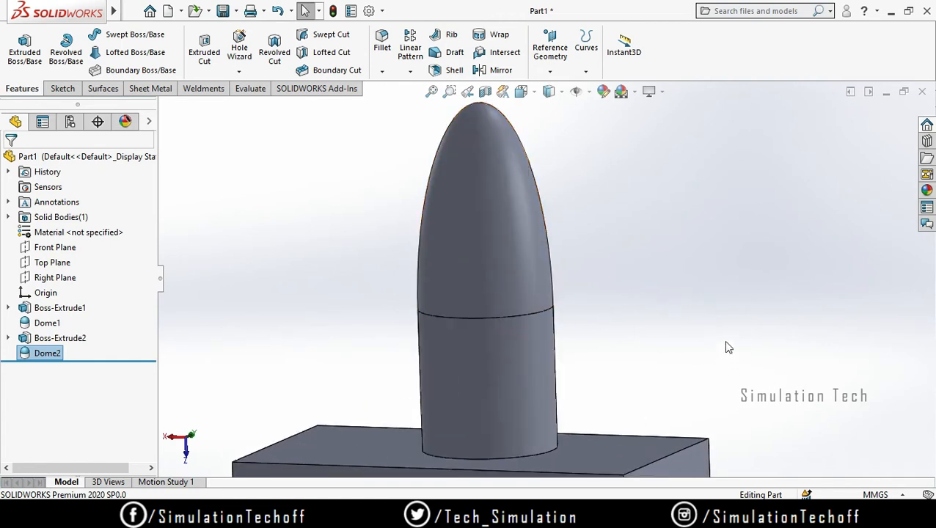
Delete the elliptical dome from the cylindrical boss.
{"action": "right_click", "coordinate": [50, 355]}
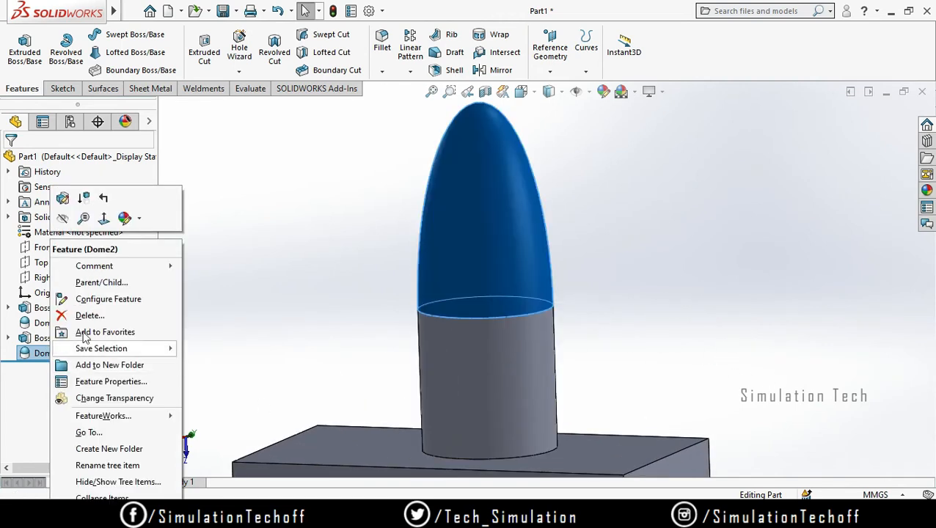
{"action": "left_click", "coordinate": [86, 317]}
{"action": "left_click", "coordinate": [564, 191]}
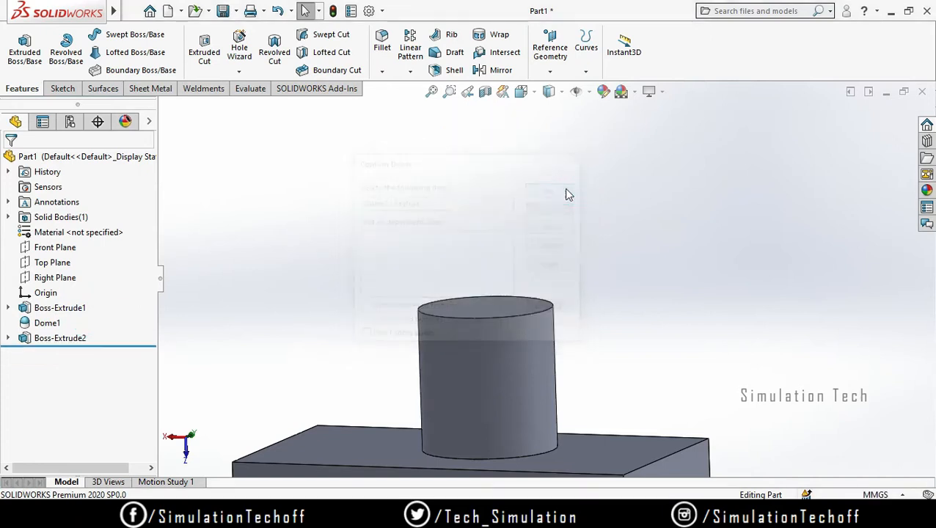
Delete the block's end dome, the cylindrical boss and its leftover circle sketch, keeping only the rectangular block.
{"action": "left_click", "coordinate": [46, 323]}
{"action": "left_click", "coordinate": [61, 339], "text": "ctrl"}
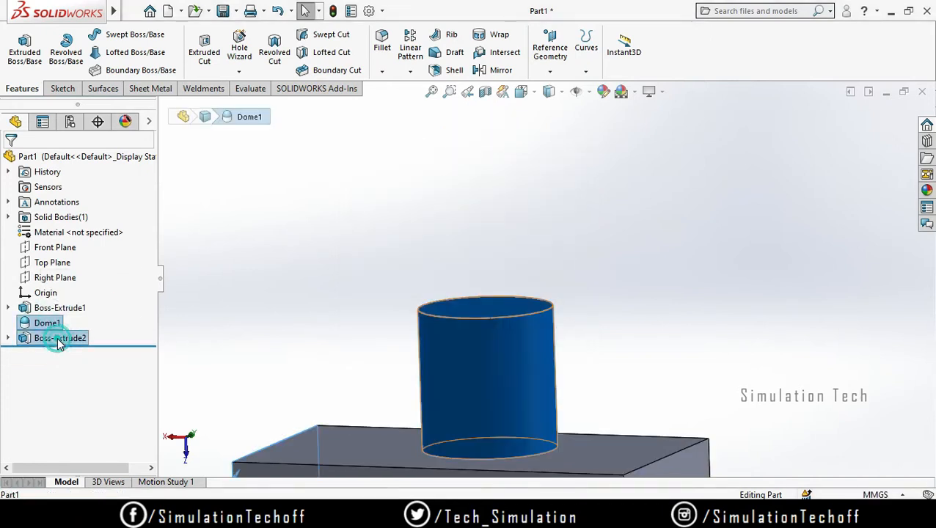
{"action": "right_click", "coordinate": [58, 340]}
{"action": "left_click", "coordinate": [70, 317]}
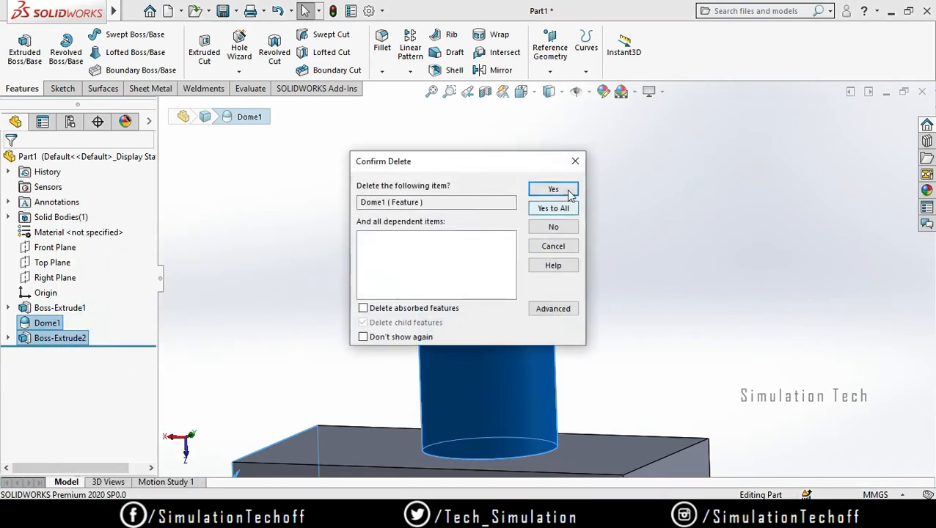
{"action": "left_click", "coordinate": [558, 209]}
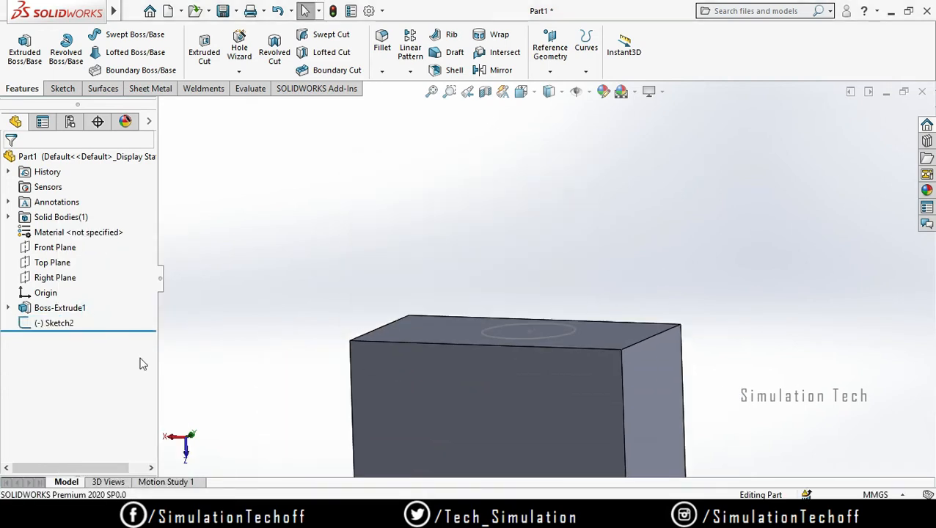
{"action": "right_click", "coordinate": [65, 326]}
{"action": "left_click", "coordinate": [167, 332]}
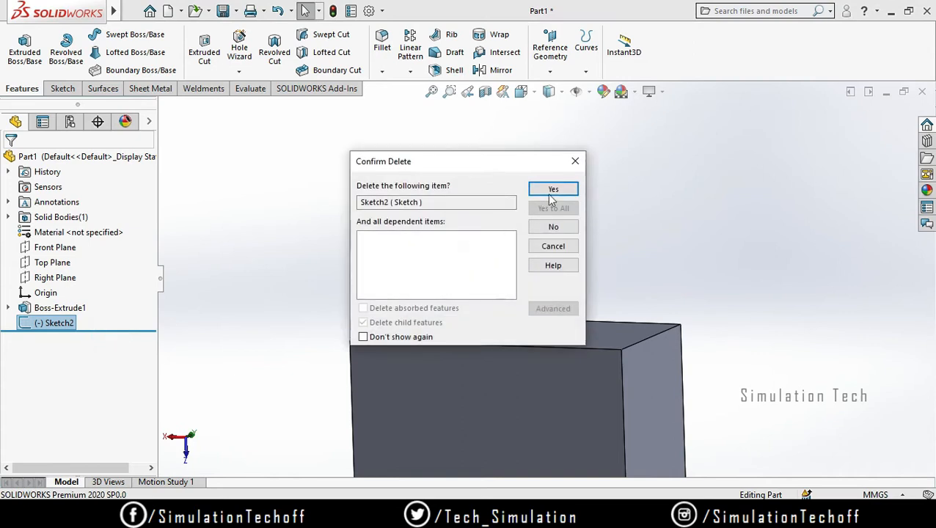
{"action": "left_click", "coordinate": [551, 188]}
Start a Freeform feature on the block's upward-facing long rectangular face.
{"action": "middle_click_drag", "start_coordinate": [600, 256], "coordinate": [656, 347]}
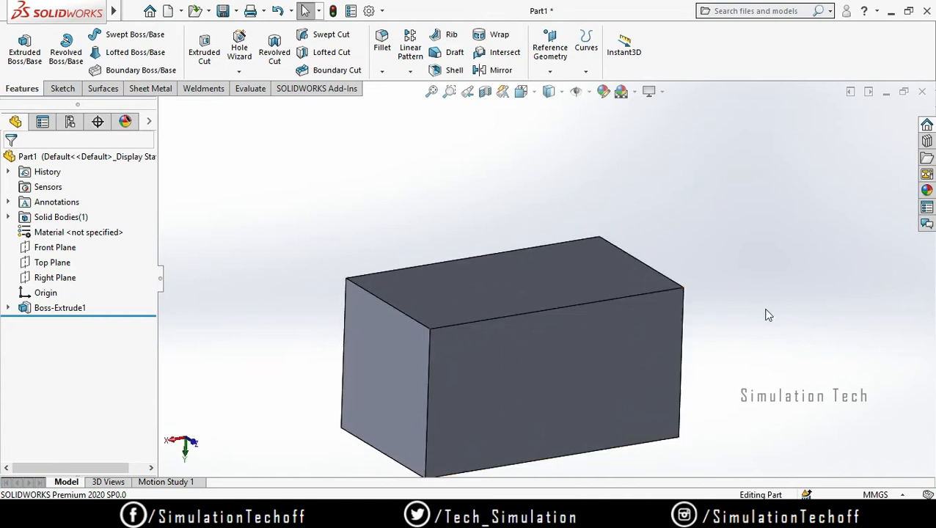
{"action": "scroll", "coordinate": [697, 299], "scroll_direction": "up", "scroll_amount": 2}
{"action": "middle_click_drag", "start_coordinate": [767, 304], "coordinate": [721, 313]}
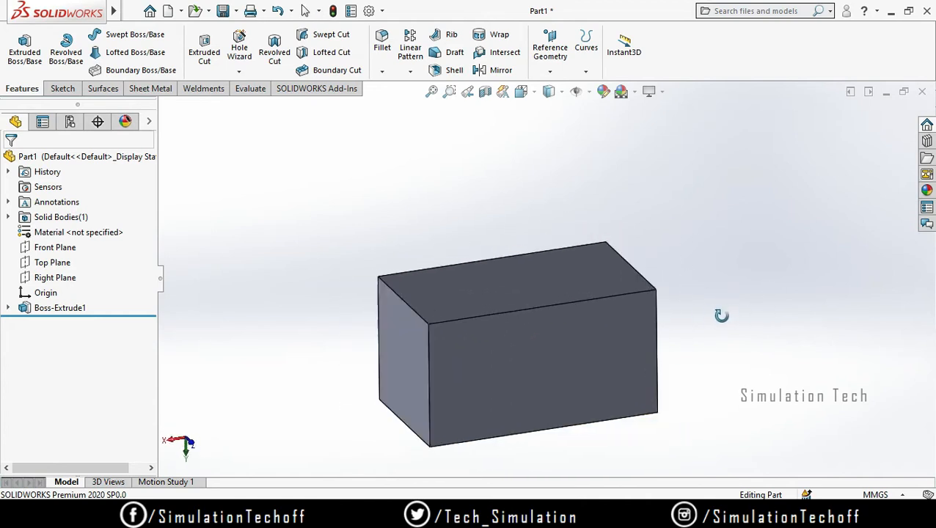
{"action": "left_click", "coordinate": [132, 10]}
{"action": "mouse_move", "coordinate": [211, 15]}
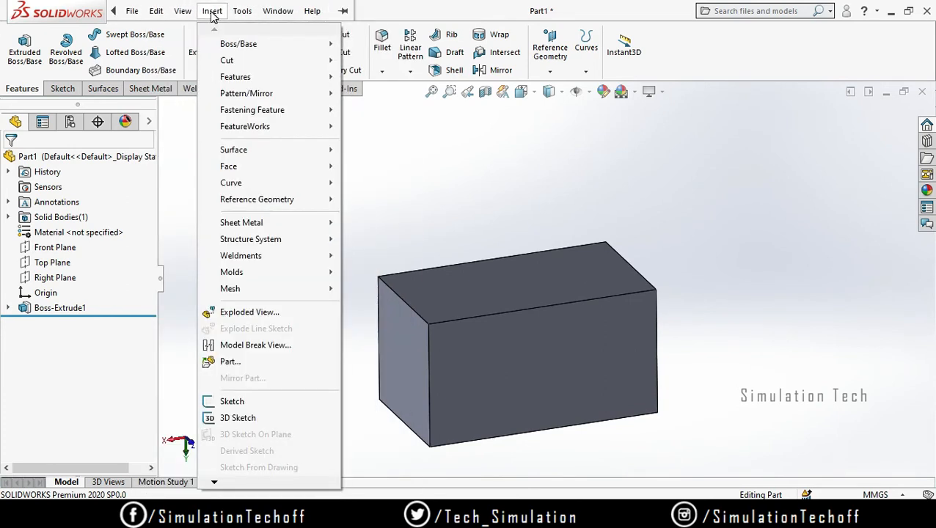
{"action": "mouse_move", "coordinate": [231, 78]}
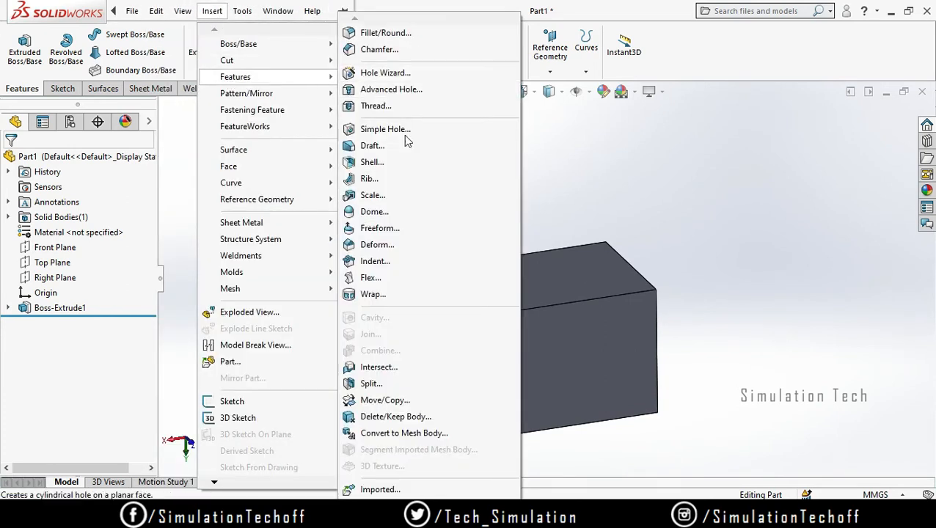
{"action": "left_click", "coordinate": [415, 233]}
{"action": "middle_click_drag", "start_coordinate": [685, 278], "coordinate": [698, 316]}
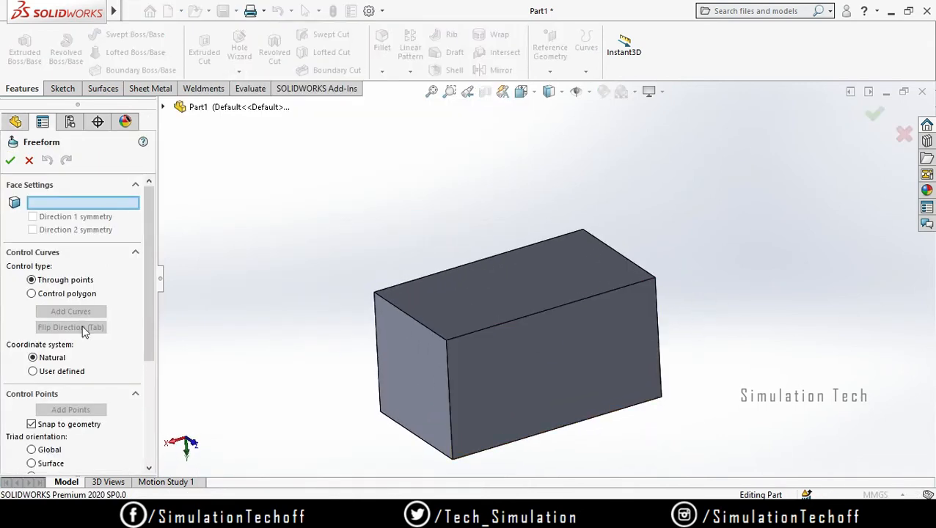
{"action": "left_click_drag", "start_coordinate": [148, 220], "coordinate": [147, 186]}
{"action": "left_click", "coordinate": [101, 87]}
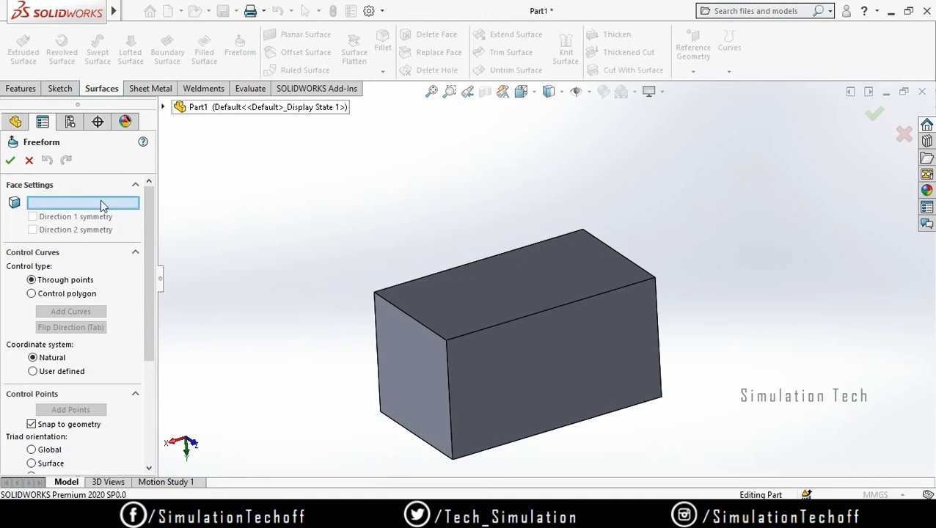
{"action": "left_click", "coordinate": [22, 88]}
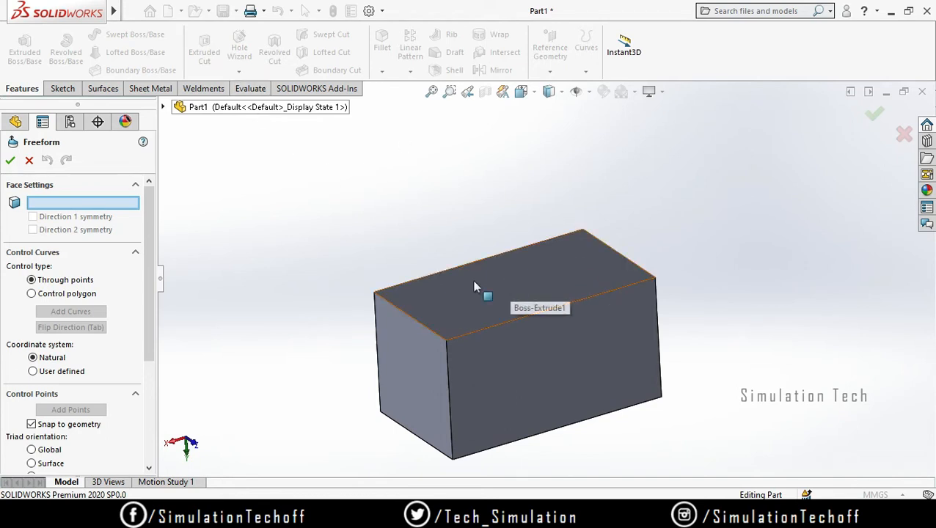
{"action": "left_click", "coordinate": [523, 284]}
Add through-point control curves to the freeform face, several along its length and others across its width.
{"action": "middle_click_drag", "start_coordinate": [705, 322], "coordinate": [611, 323]}
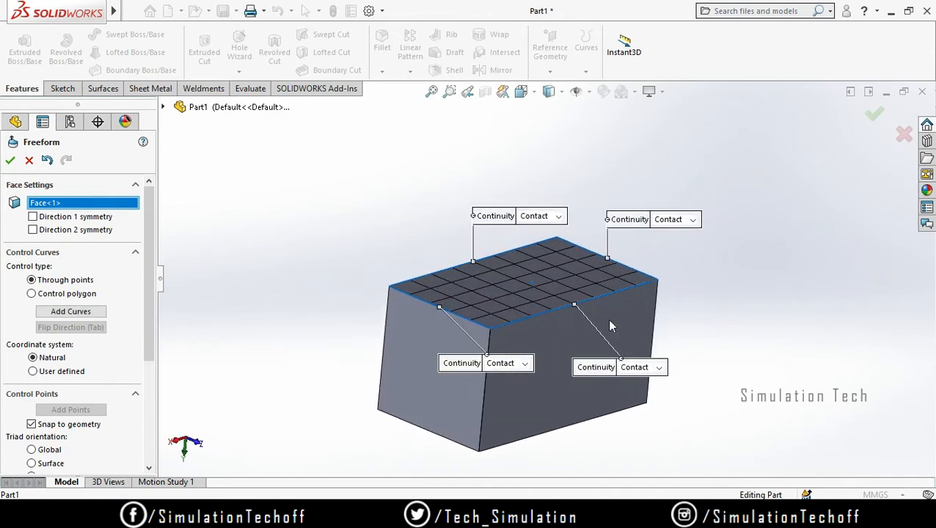
{"action": "scroll", "coordinate": [526, 286], "scroll_direction": "down", "scroll_amount": 6}
{"action": "middle_click_drag", "start_coordinate": [542, 280], "coordinate": [588, 311]}
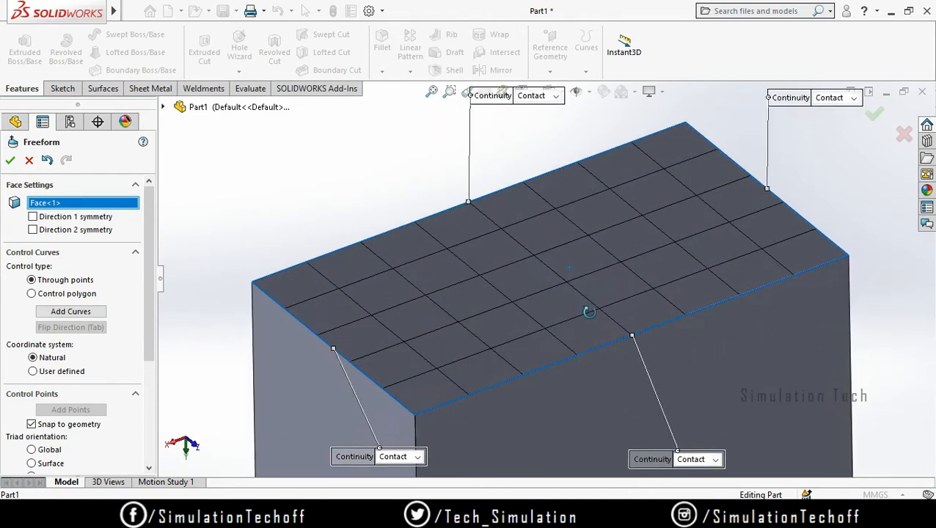
{"action": "scroll", "coordinate": [590, 305], "scroll_direction": "up", "scroll_amount": 2}
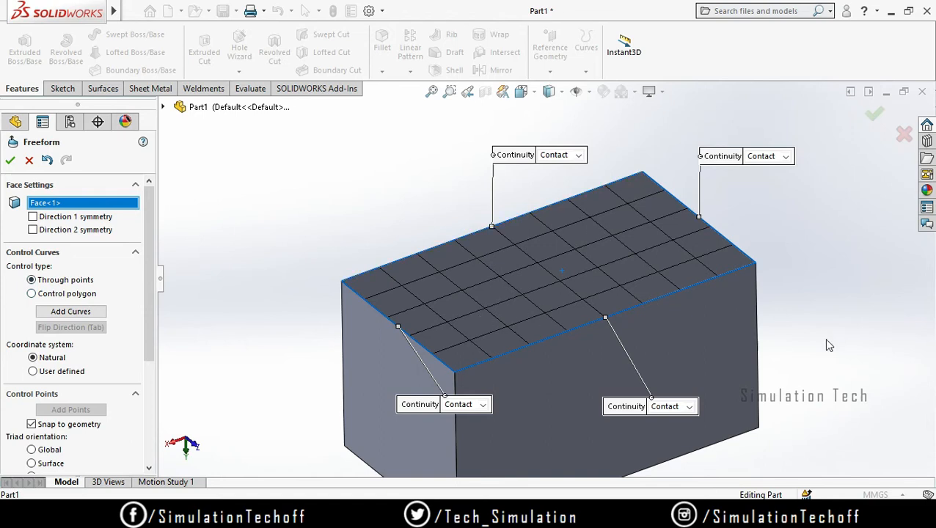
{"action": "middle_click_drag", "start_coordinate": [829, 345], "coordinate": [672, 321]}
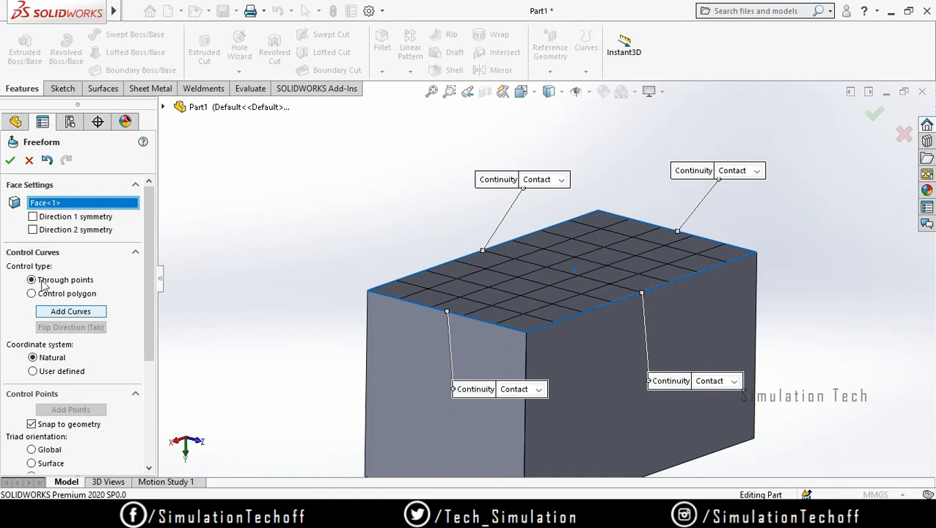
{"action": "left_click", "coordinate": [71, 311]}
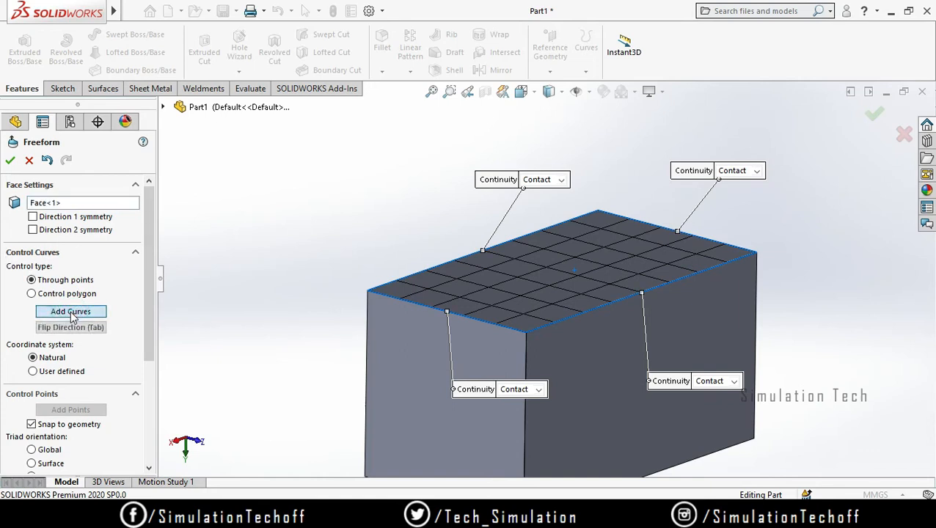
{"action": "left_click", "coordinate": [566, 240]}
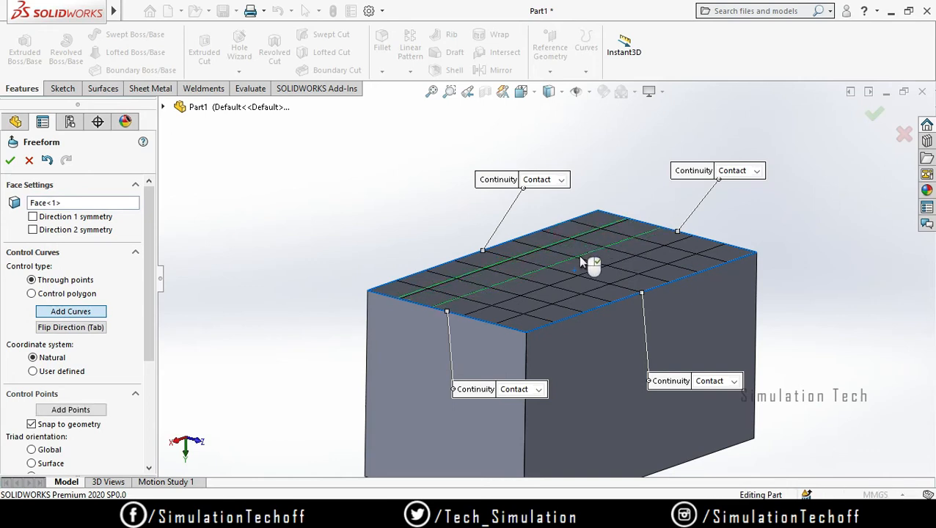
{"action": "left_click", "coordinate": [580, 260]}
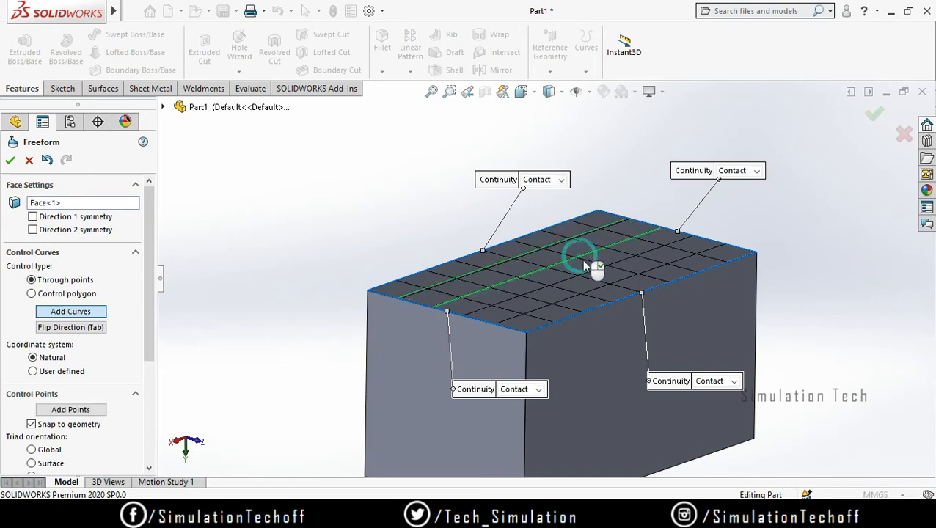
{"action": "left_click", "coordinate": [614, 289]}
{"action": "left_click", "coordinate": [608, 233]}
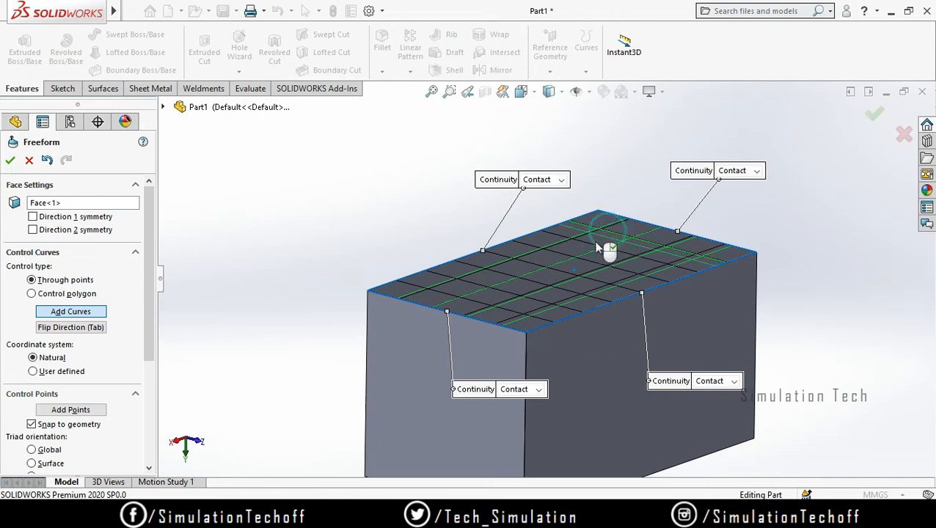
{"action": "left_click", "coordinate": [577, 247]}
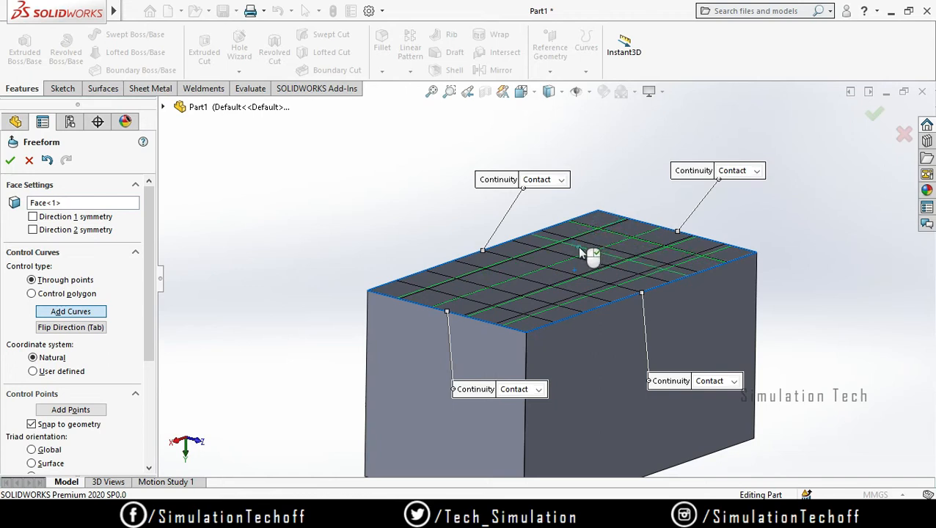
Place two more through-point control curves across the width of the freeform face and finish adding curves.
{"action": "left_click", "coordinate": [544, 262]}
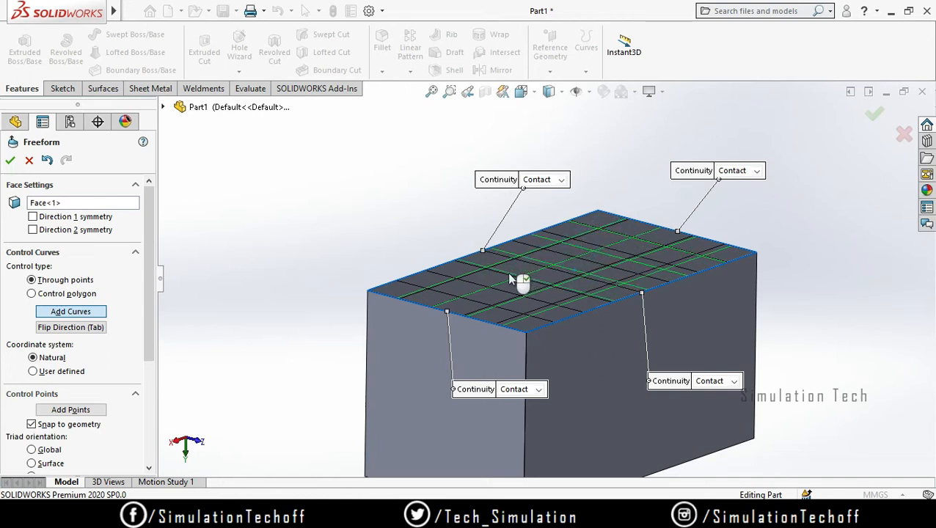
{"action": "left_click", "coordinate": [463, 292]}
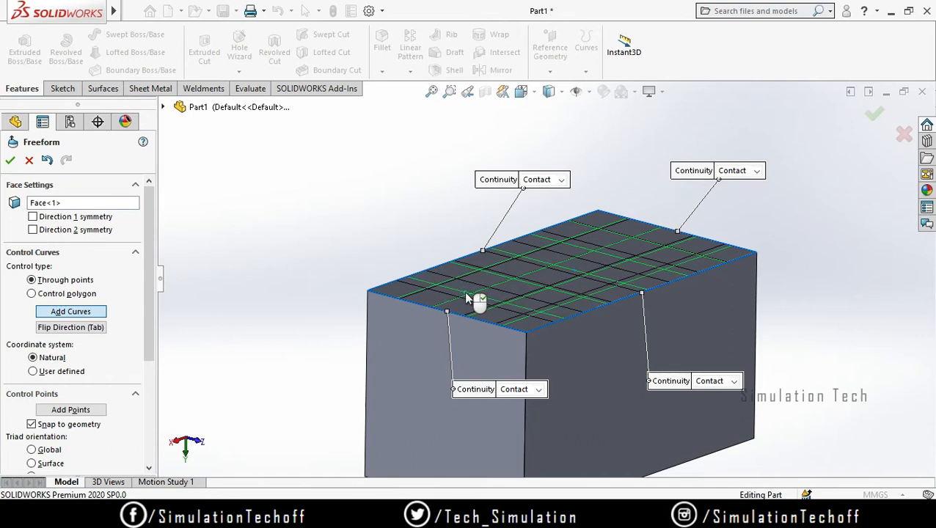
{"action": "right_click", "coordinate": [658, 213]}
Pull up the control point near the far end of the outermost lengthwise control curve to raise the face there.
{"action": "middle_click_drag", "start_coordinate": [658, 205], "coordinate": [554, 291]}
{"action": "scroll", "coordinate": [598, 244], "scroll_direction": "down", "scroll_amount": 6}
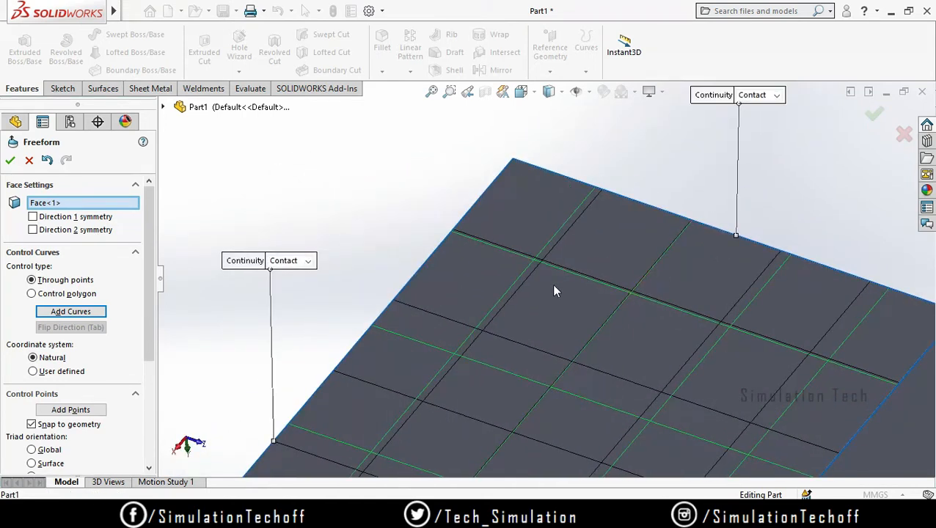
{"action": "left_click", "coordinate": [538, 262]}
{"action": "scroll", "coordinate": [584, 304], "scroll_direction": "up", "scroll_amount": 4}
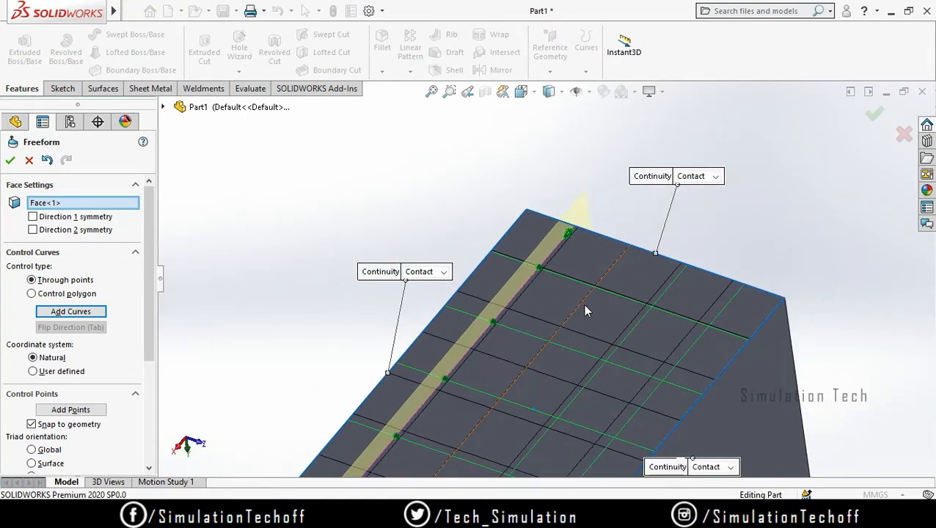
{"action": "middle_click_drag", "start_coordinate": [646, 347], "coordinate": [609, 323]}
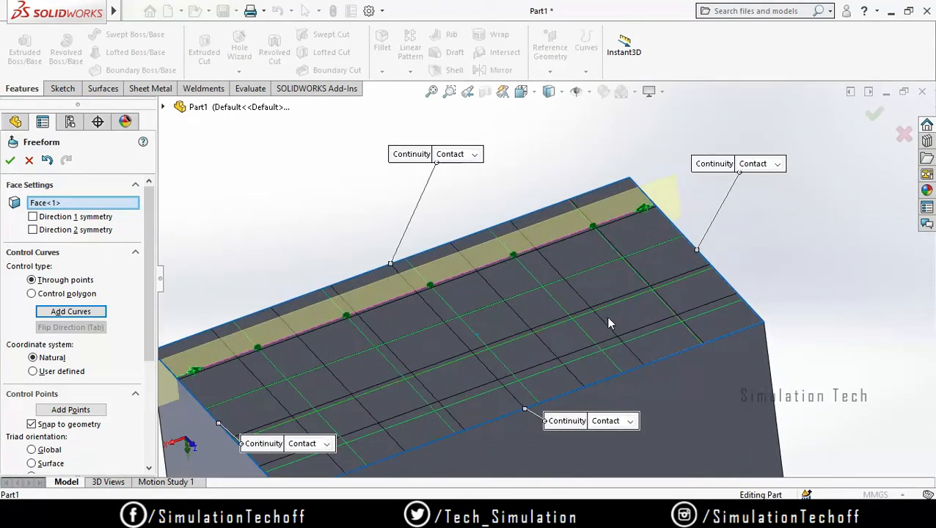
{"action": "left_click", "coordinate": [594, 228]}
{"action": "mouse_move", "coordinate": [593, 228]}
{"action": "left_mouse_down"}
{"action": "mouse_move", "coordinate": [603, 228]}
{"action": "mouse_move", "coordinate": [593, 215]}
{"action": "left_mouse_up"}
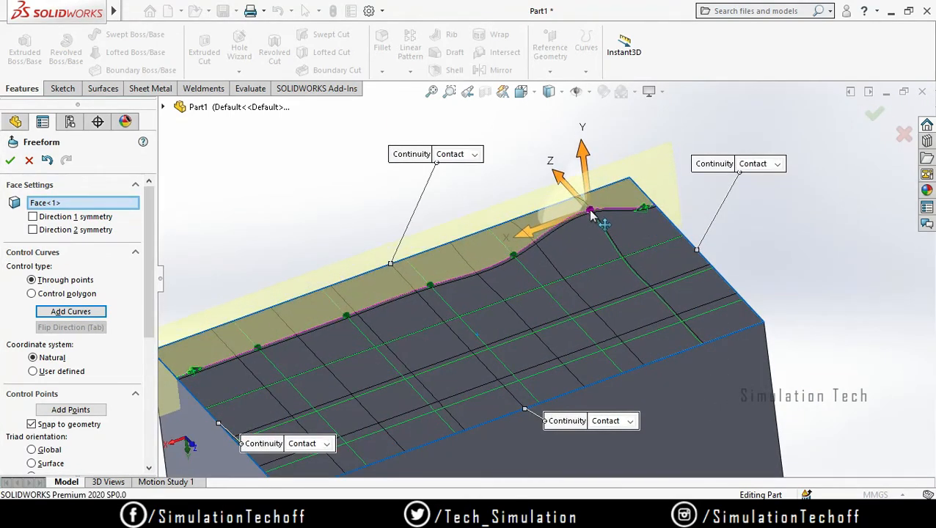
Raise the matching far-end control points on the other three lengthwise curves to extend the bump across the face's width.
{"action": "left_click", "coordinate": [619, 256]}
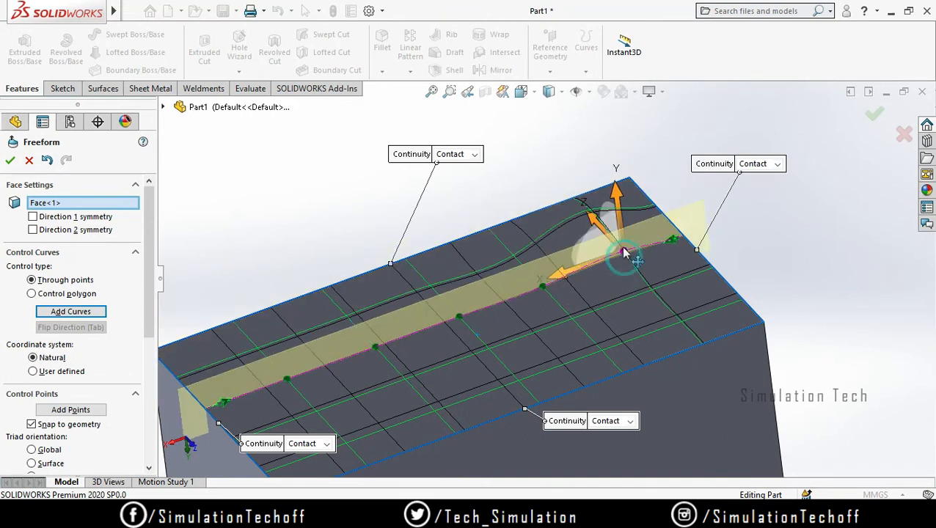
{"action": "left_click_drag", "start_coordinate": [625, 251], "coordinate": [621, 241]}
{"action": "left_click", "coordinate": [653, 289]}
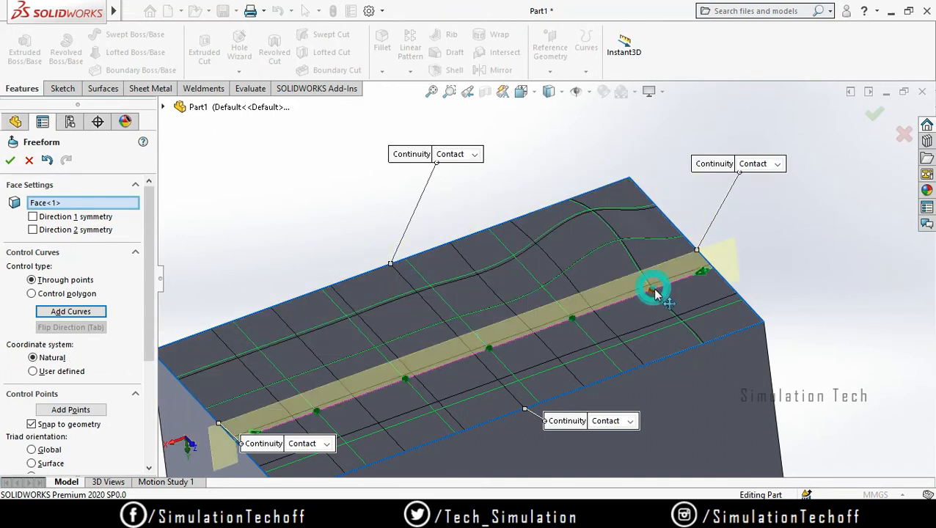
{"action": "left_click_drag", "start_coordinate": [653, 289], "coordinate": [647, 270]}
{"action": "middle_click_drag", "start_coordinate": [648, 271], "coordinate": [708, 327]}
{"action": "left_click", "coordinate": [685, 323]}
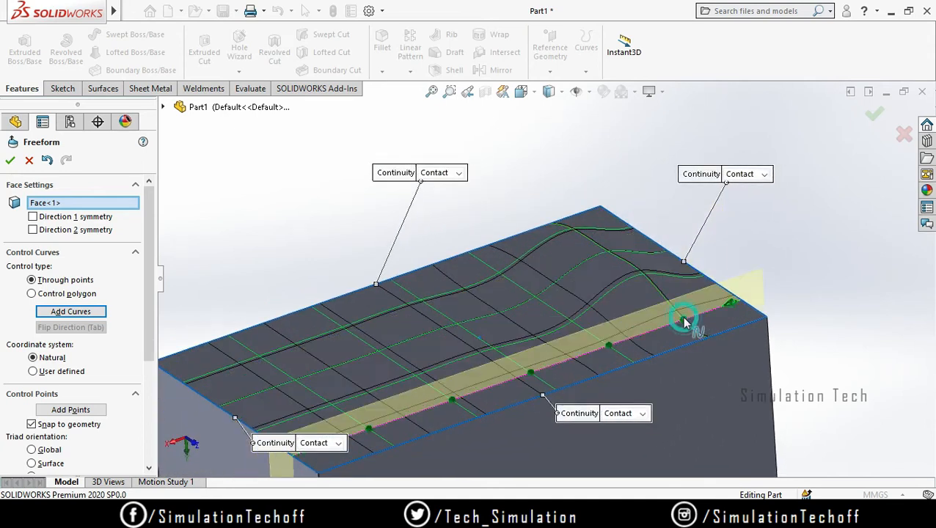
{"action": "left_click", "coordinate": [683, 321]}
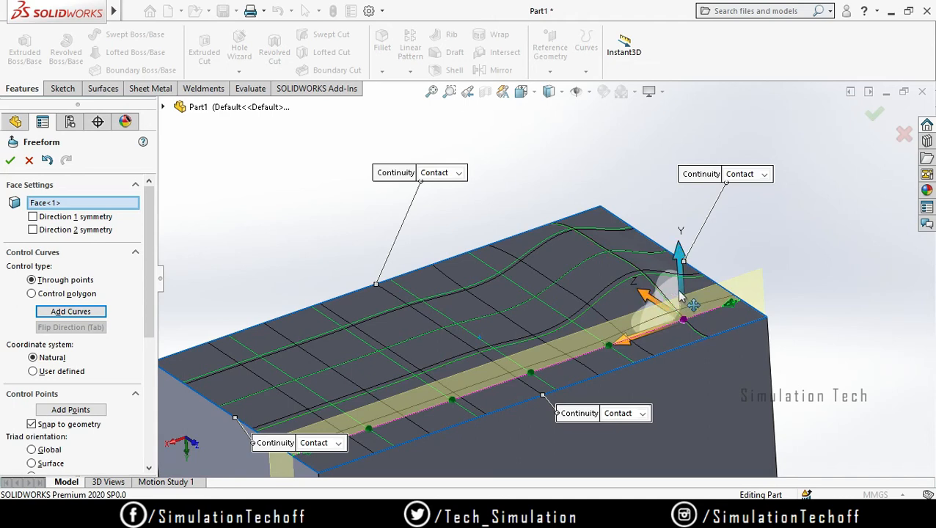
{"action": "left_click_drag", "start_coordinate": [680, 294], "coordinate": [682, 268]}
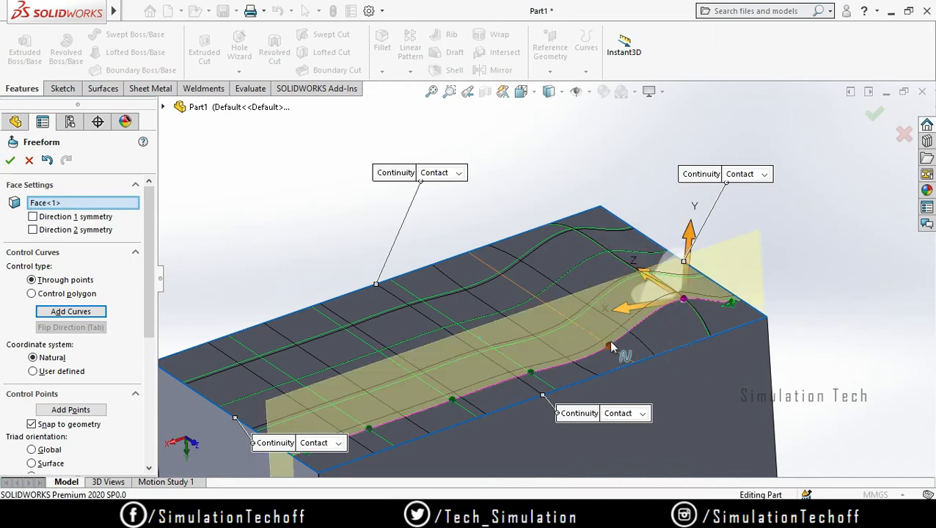
Inspect the deformed face from several sides and accept the Freeform feature.
{"action": "middle_click_drag", "start_coordinate": [611, 345], "coordinate": [730, 376]}
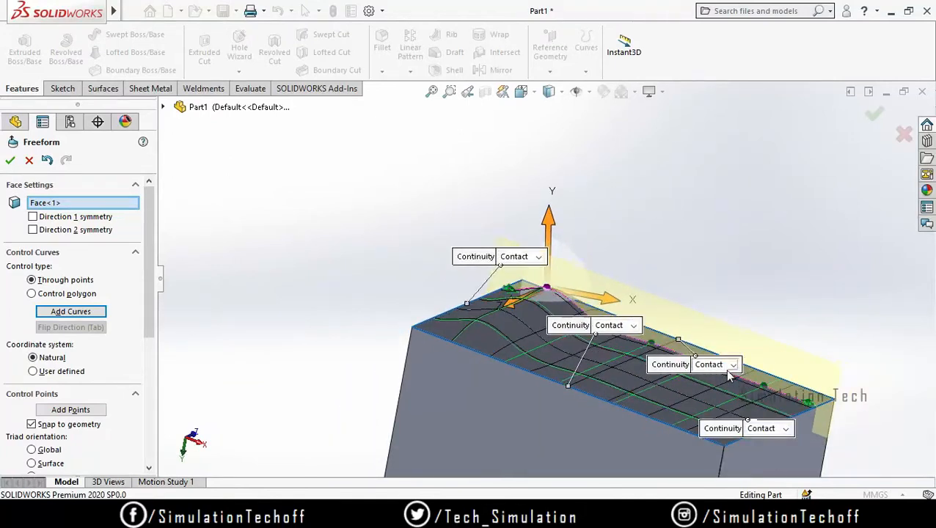
{"action": "scroll", "coordinate": [730, 376], "scroll_direction": "down", "scroll_amount": 2}
{"action": "scroll", "coordinate": [730, 376], "scroll_direction": "up", "scroll_amount": 2}
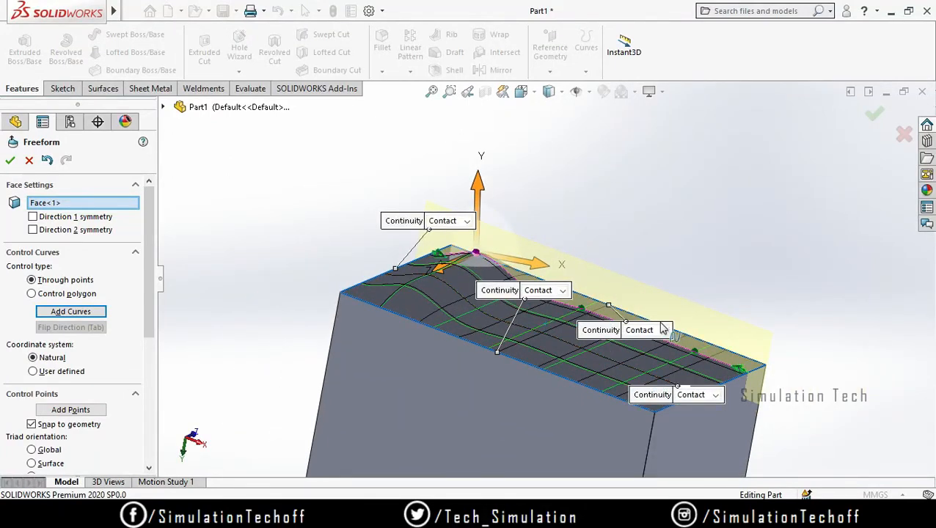
{"action": "middle_click_drag", "start_coordinate": [778, 354], "coordinate": [297, 356]}
{"action": "left_click", "coordinate": [872, 118]}
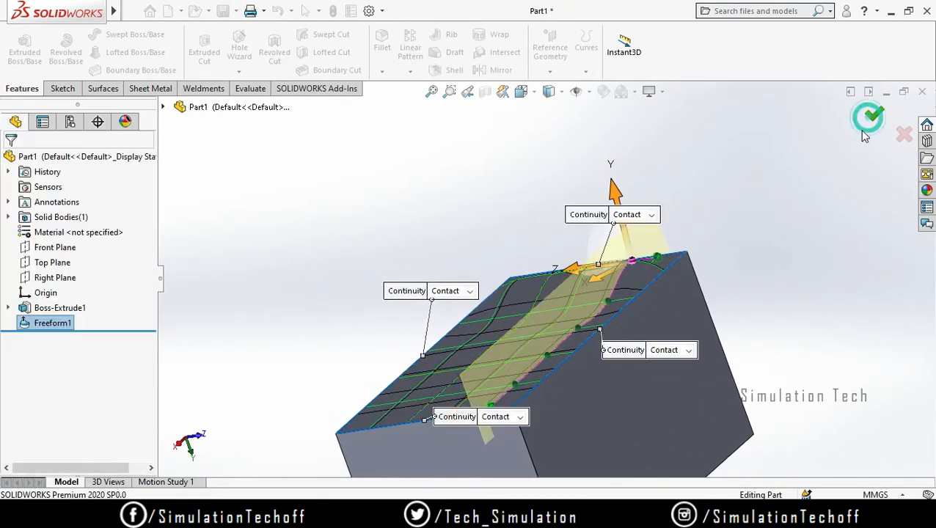
Inspect the finished bump and delete both the block extrusion and its Freeform feature.
{"action": "middle_click_drag", "start_coordinate": [734, 206], "coordinate": [652, 276]}
{"action": "scroll", "coordinate": [649, 268], "scroll_direction": "up", "scroll_amount": 2}
{"action": "scroll", "coordinate": [653, 268], "scroll_direction": "down", "scroll_amount": 3}
{"action": "middle_click_drag", "start_coordinate": [740, 345], "coordinate": [669, 292], "text": "ctrl"}
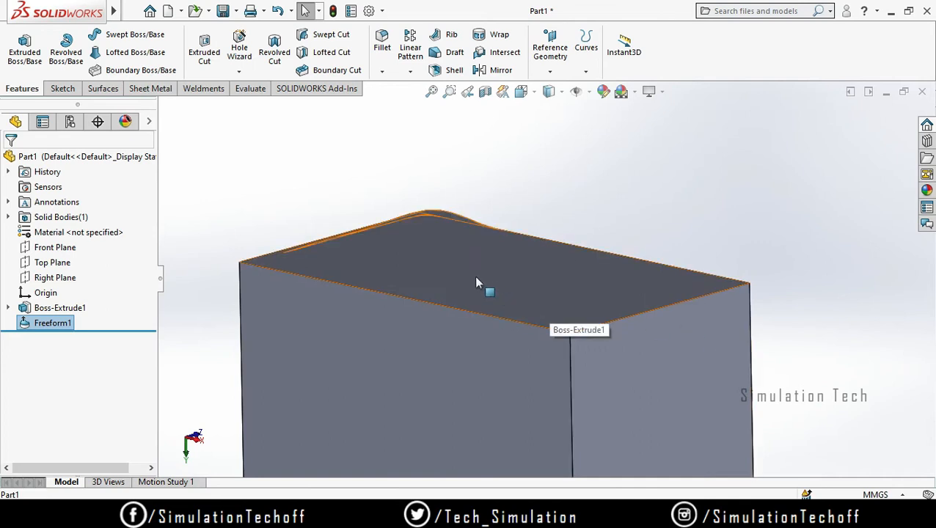
{"action": "middle_click_drag", "start_coordinate": [480, 283], "coordinate": [542, 244], "text": "ctrl"}
{"action": "left_click", "coordinate": [57, 309]}
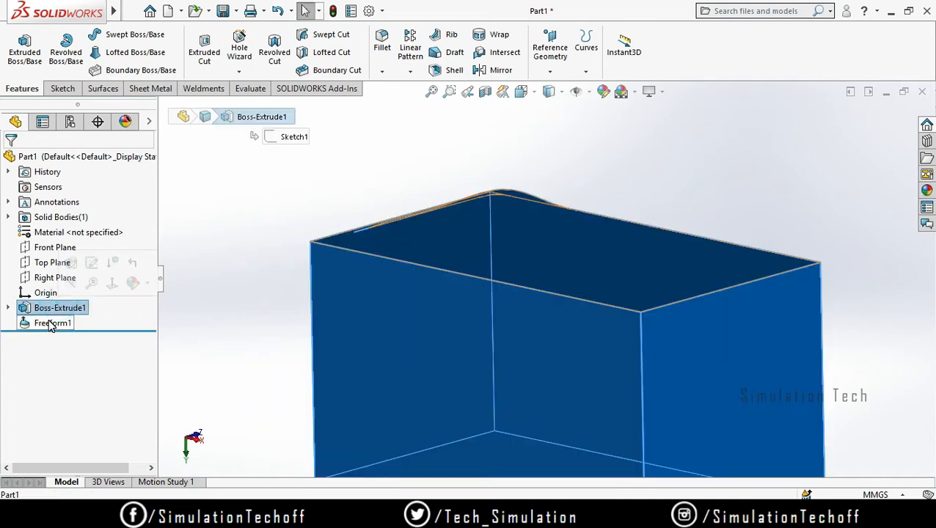
{"action": "left_click", "coordinate": [49, 324], "text": "ctrl"}
{"action": "right_click", "coordinate": [48, 324]}
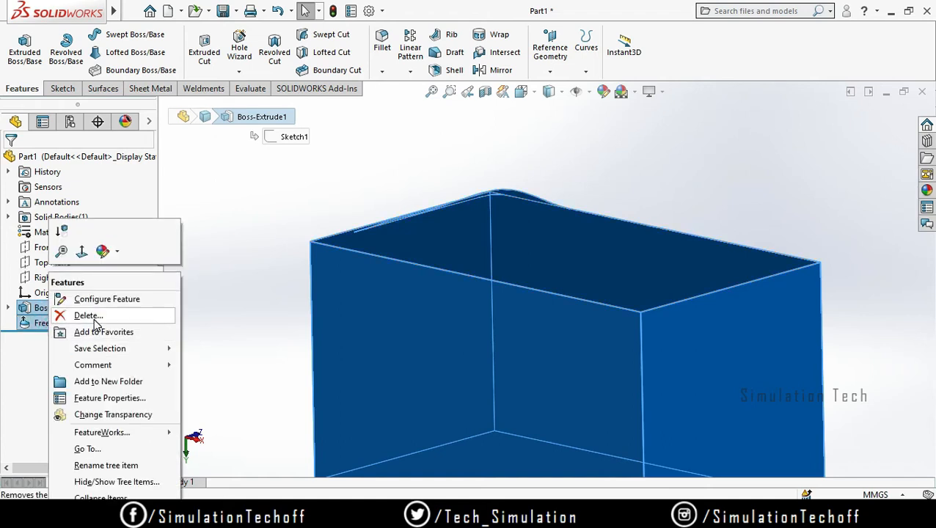
{"action": "left_click", "coordinate": [93, 322]}
{"action": "left_click", "coordinate": [559, 191]}
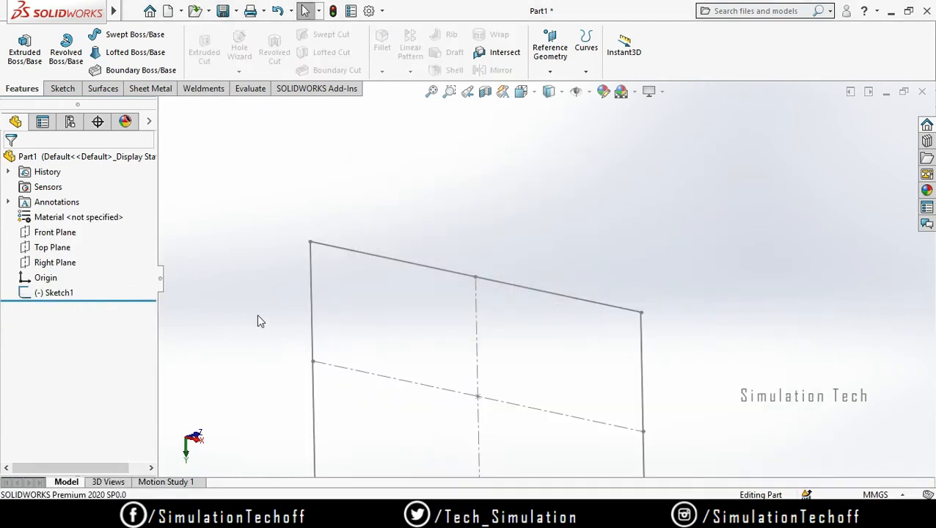
Delete the leftover rectangle sketch so the part is empty.
{"action": "scroll", "coordinate": [668, 277], "scroll_direction": "down", "scroll_amount": 5}
{"action": "scroll", "coordinate": [334, 390], "scroll_direction": "down", "scroll_amount": 2}
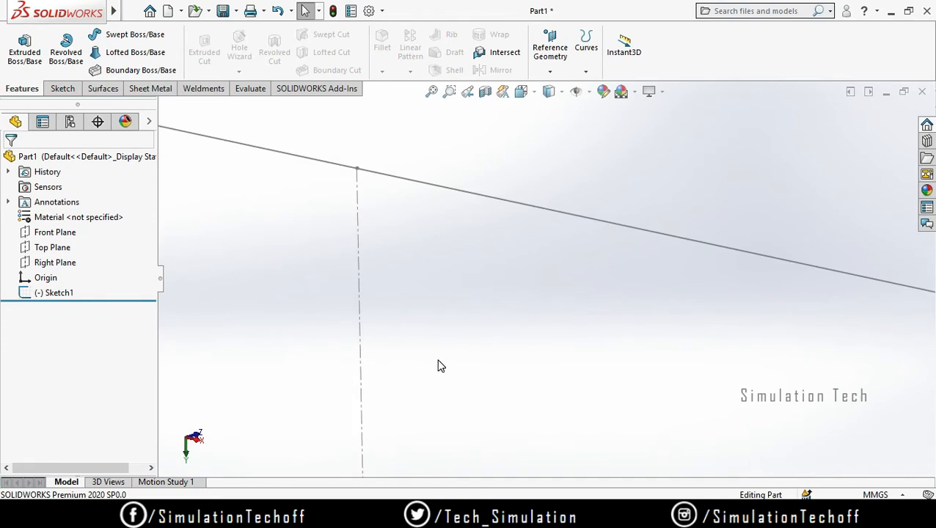
{"action": "scroll", "coordinate": [439, 366], "scroll_direction": "up", "scroll_amount": 6}
{"action": "right_click", "coordinate": [50, 293]}
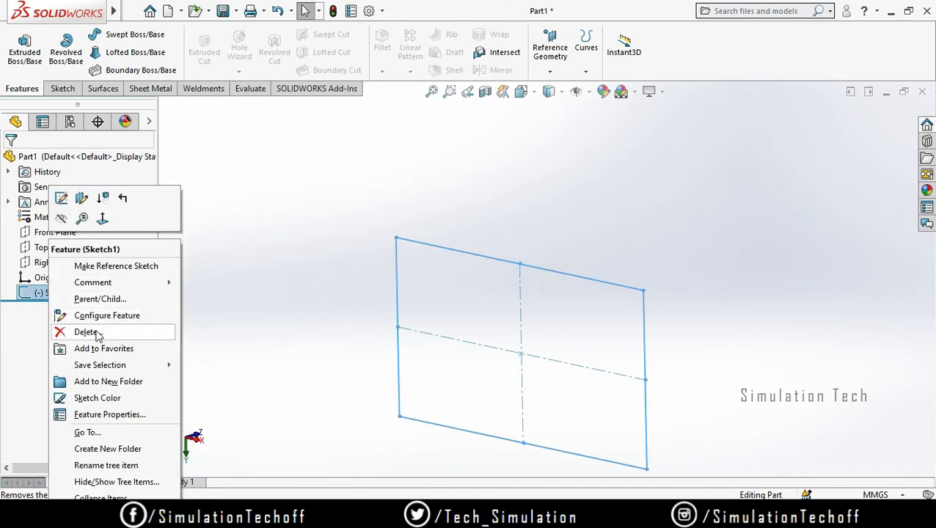
{"action": "left_click", "coordinate": [96, 330]}
{"action": "left_click", "coordinate": [552, 190]}
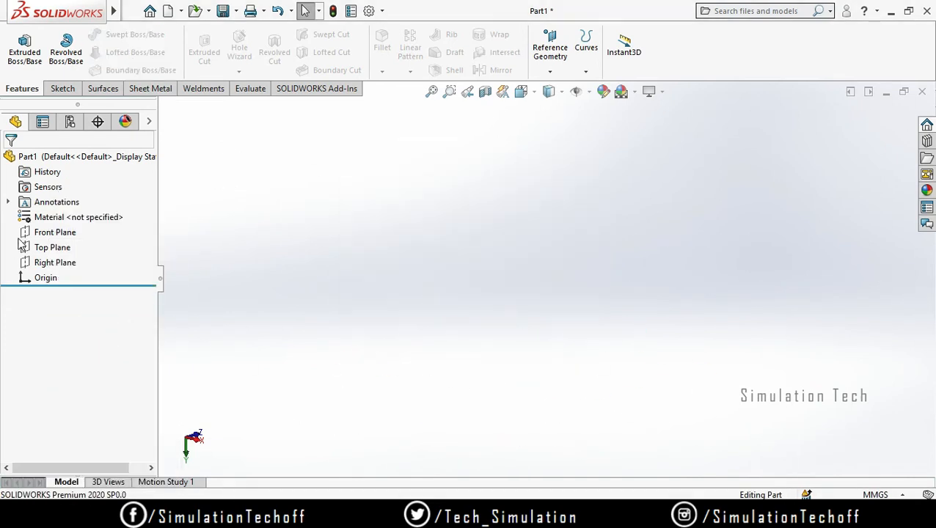
Sketch a corner rectangle with midpoint construction lines around the origin on the Front Plane.
{"action": "left_click", "coordinate": [46, 232]}
{"action": "left_click", "coordinate": [64, 211]}
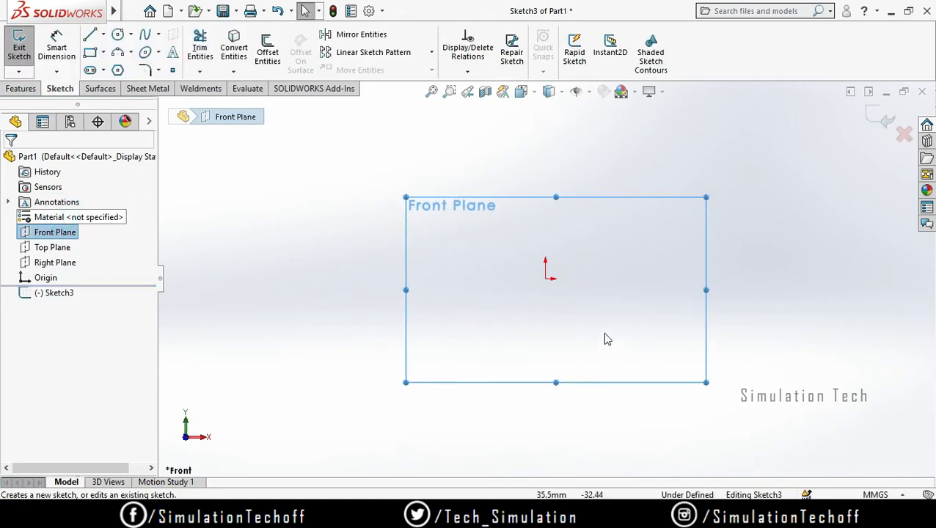
{"action": "left_click", "coordinate": [90, 52]}
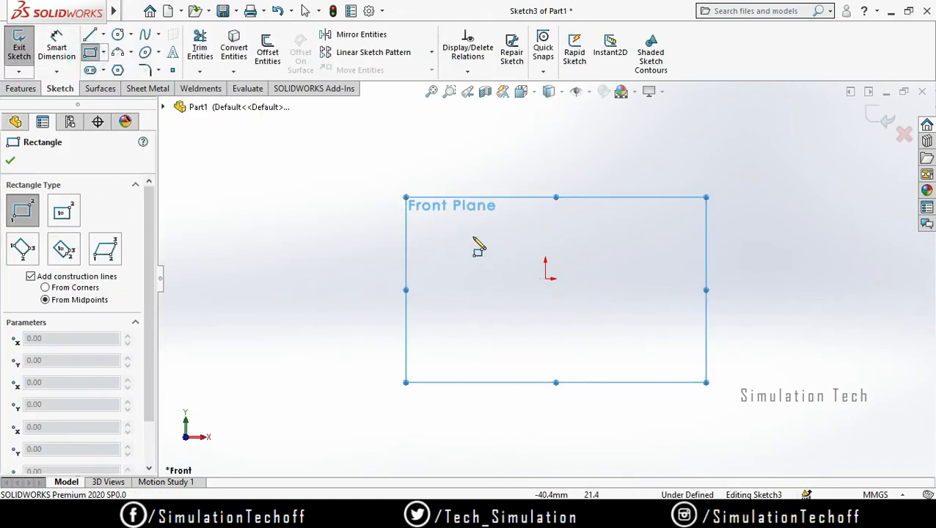
{"action": "left_click", "coordinate": [483, 224]}
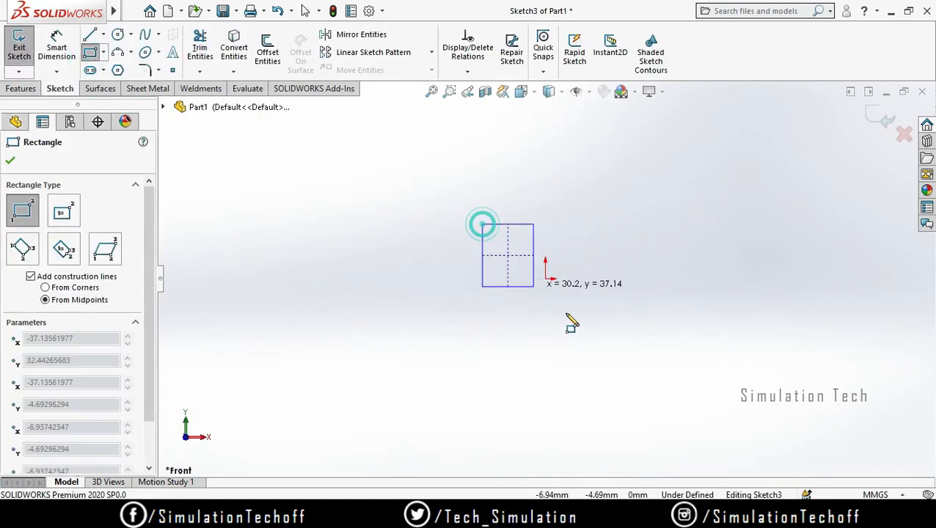
{"action": "left_click", "coordinate": [631, 329]}
{"action": "key", "text": "Escape"}
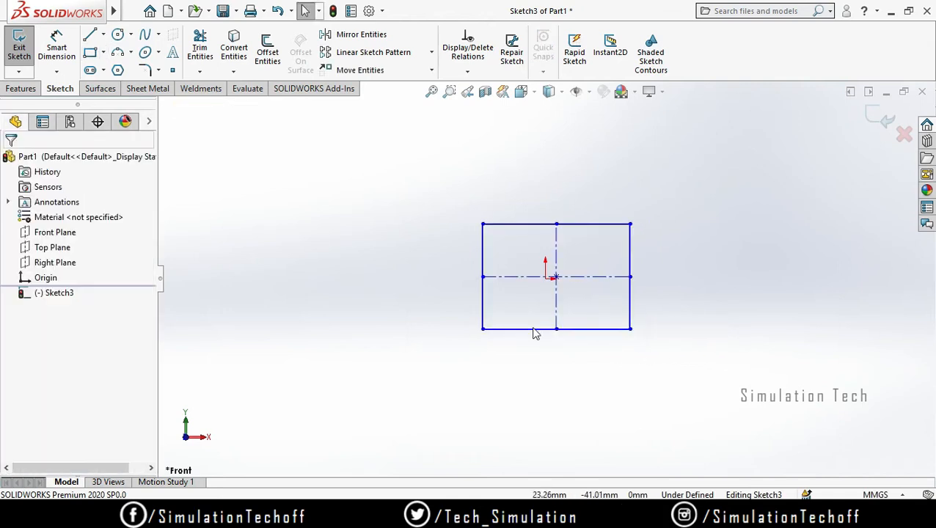
Extrude the rectangle forward as a blind boss to form a long rectangular bar.
{"action": "left_click", "coordinate": [21, 88]}
{"action": "left_click", "coordinate": [24, 51]}
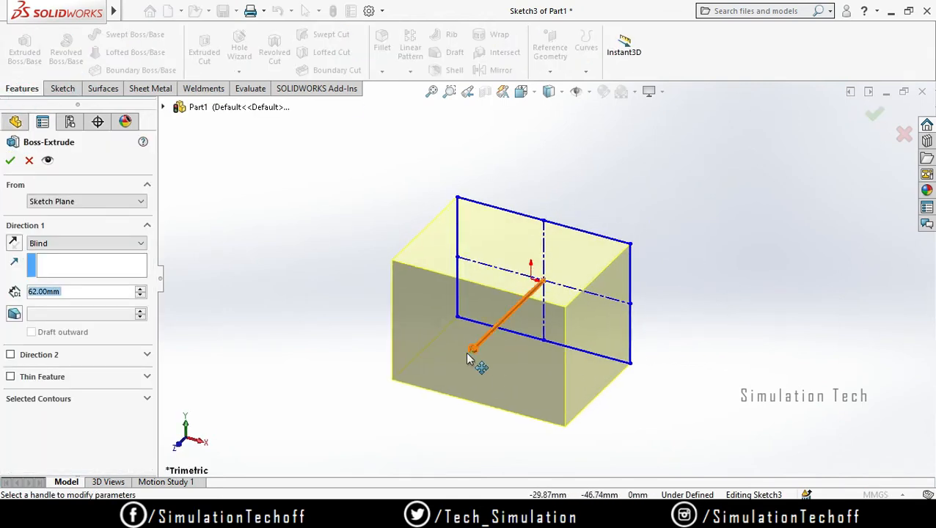
{"action": "mouse_move", "coordinate": [469, 354]}
{"action": "left_mouse_down"}
{"action": "mouse_move", "coordinate": [426, 397]}
{"action": "mouse_move", "coordinate": [443, 391]}
{"action": "mouse_move", "coordinate": [382, 439]}
{"action": "left_mouse_up"}
{"action": "left_click", "coordinate": [11, 161]}
{"action": "middle_click_drag", "start_coordinate": [631, 383], "coordinate": [639, 345]}
{"action": "mouse_move", "coordinate": [121, 11]}
{"action": "left_click", "coordinate": [212, 10]}
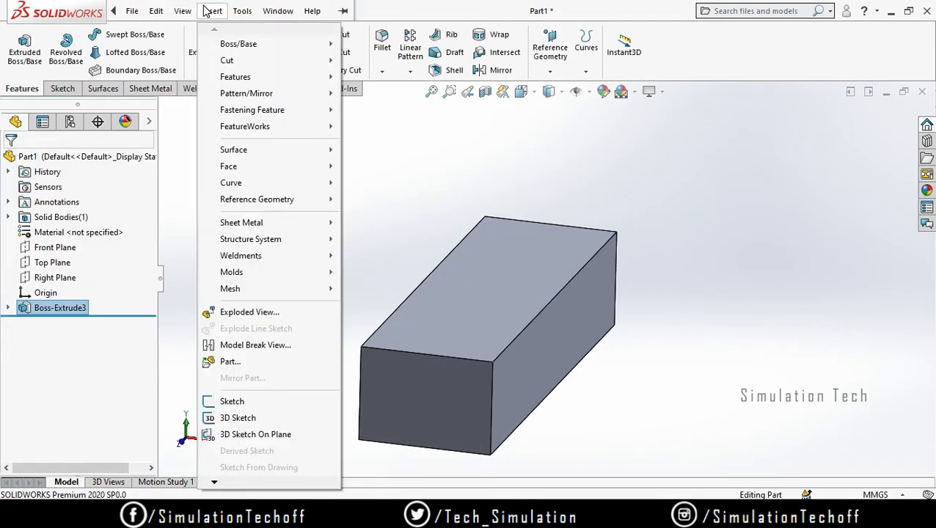
{"action": "mouse_move", "coordinate": [234, 78]}
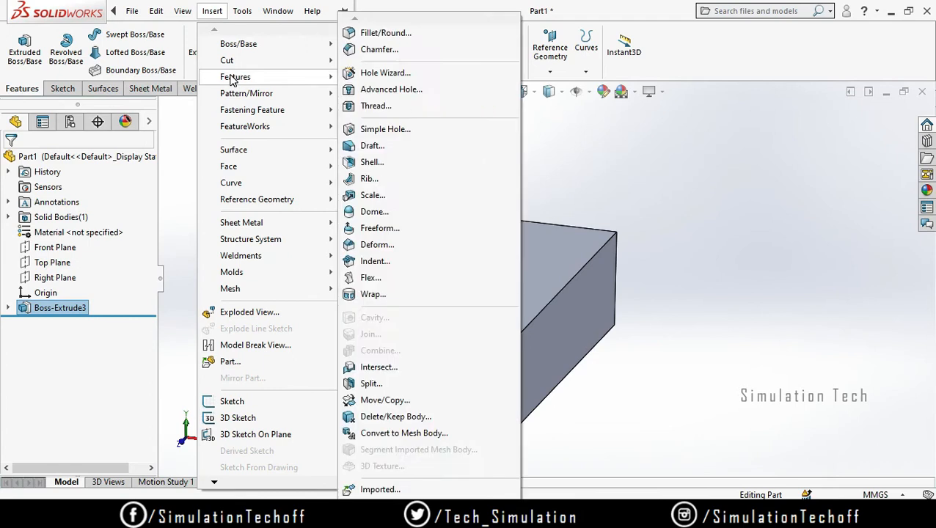
{"action": "left_click", "coordinate": [401, 228]}
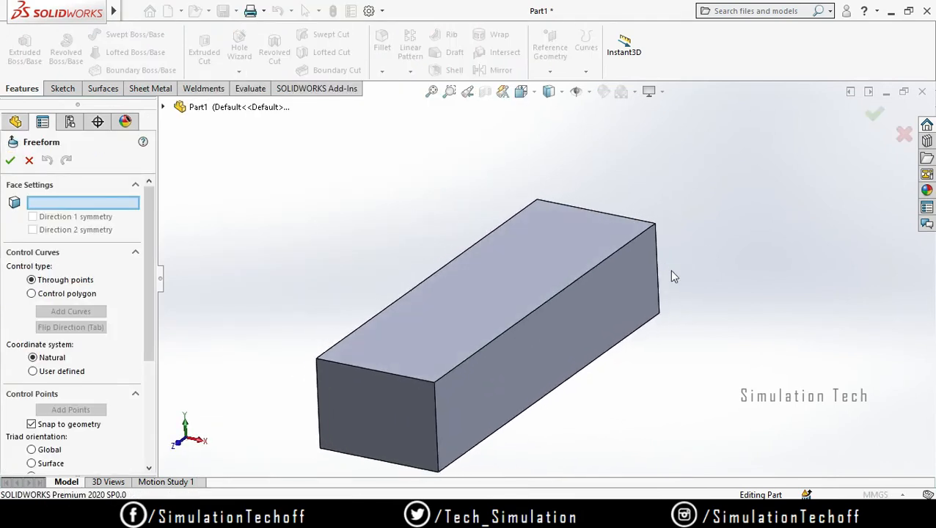
{"action": "left_click", "coordinate": [30, 160]}
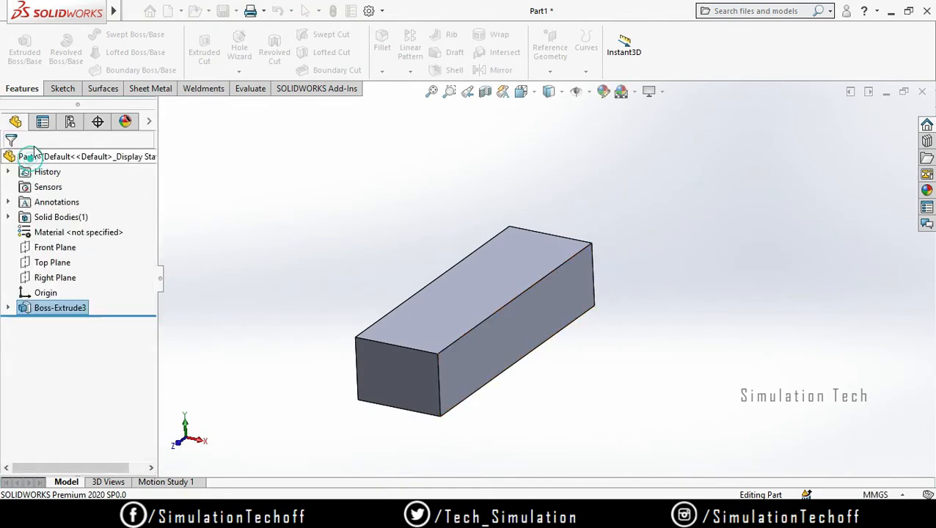
Start a Flex feature in Bending mode with hard edges and select the rectangular bar as the body to flex.
{"action": "left_click", "coordinate": [154, 11]}
{"action": "left_click", "coordinate": [211, 10]}
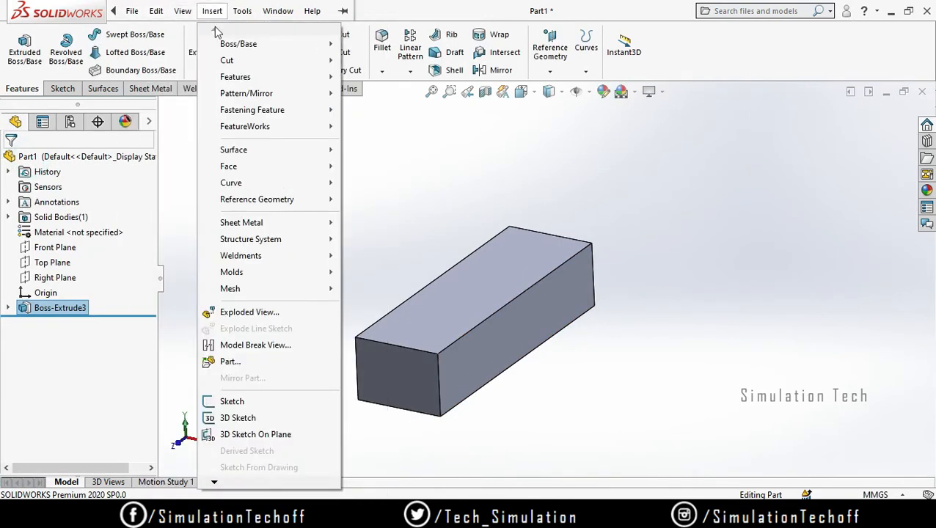
{"action": "mouse_move", "coordinate": [240, 78]}
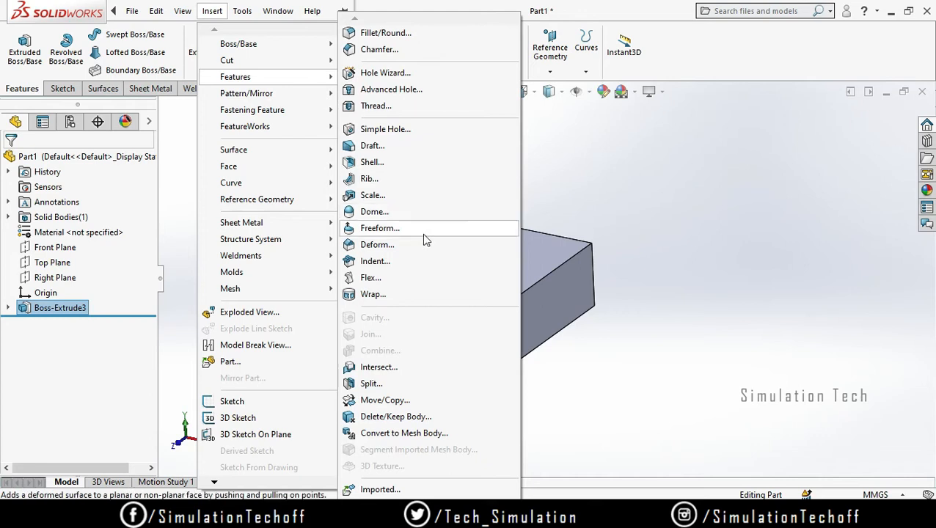
{"action": "left_click", "coordinate": [405, 278]}
{"action": "middle_click_drag", "start_coordinate": [471, 292], "coordinate": [483, 250], "text": "ctrl"}
{"action": "scroll", "coordinate": [482, 249], "scroll_direction": "down", "scroll_amount": 1}
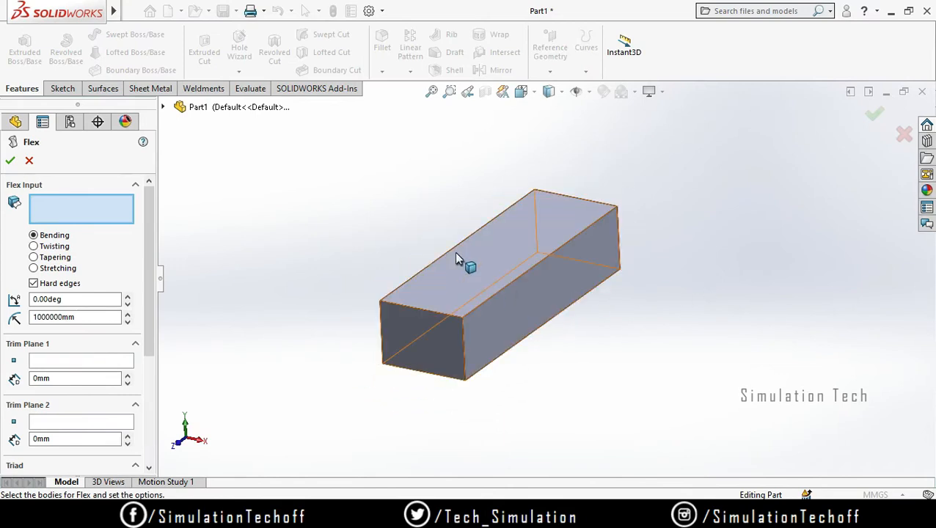
{"action": "left_click", "coordinate": [497, 265]}
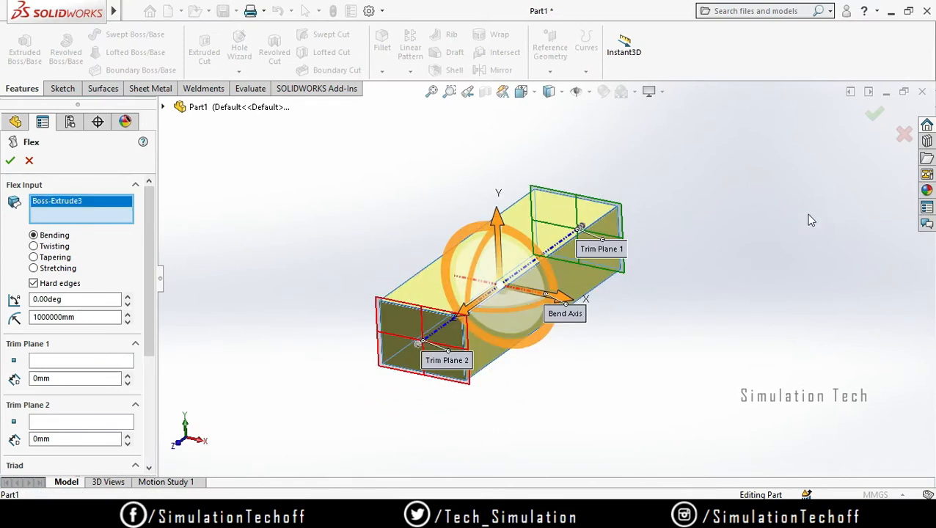
{"action": "middle_click_drag", "start_coordinate": [701, 336], "coordinate": [665, 323]}
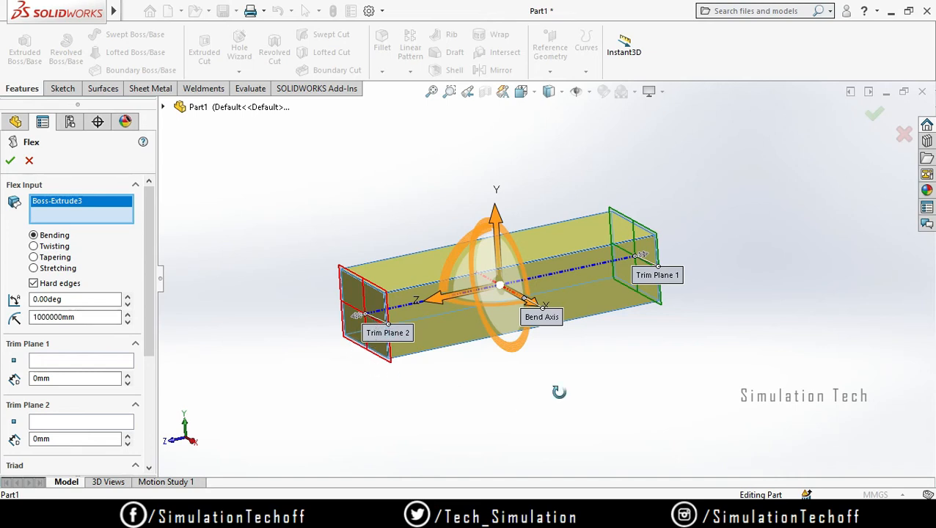
Bend the rectangular bar upward by pulling the edge of Trim Plane 2 to an angle of about -133 degrees.
{"action": "middle_click_drag", "start_coordinate": [559, 392], "coordinate": [475, 408]}
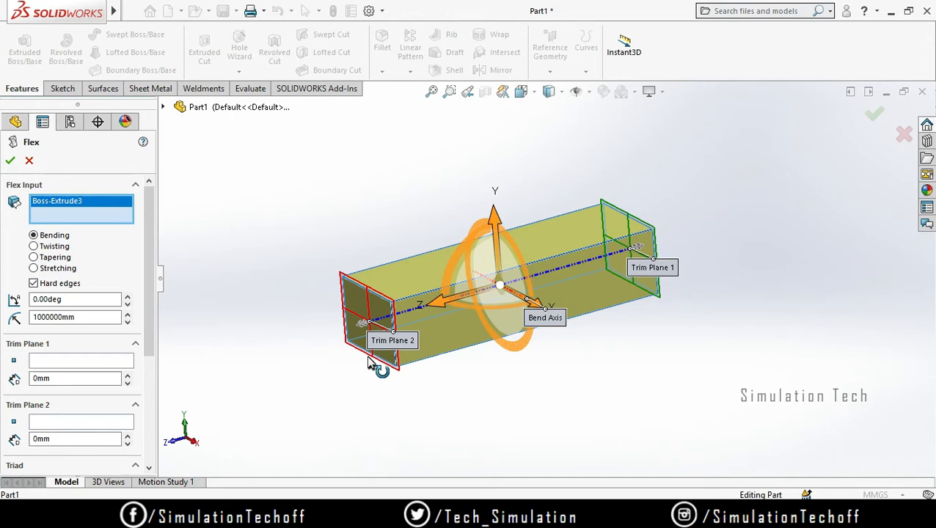
{"action": "left_click_drag", "start_coordinate": [369, 361], "coordinate": [264, 233]}
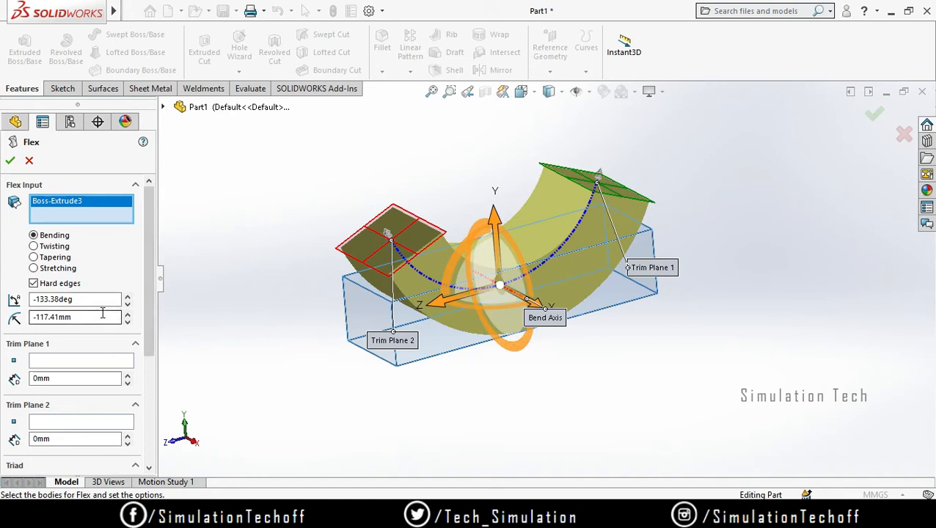
{"action": "middle_click_drag", "start_coordinate": [751, 369], "coordinate": [749, 400]}
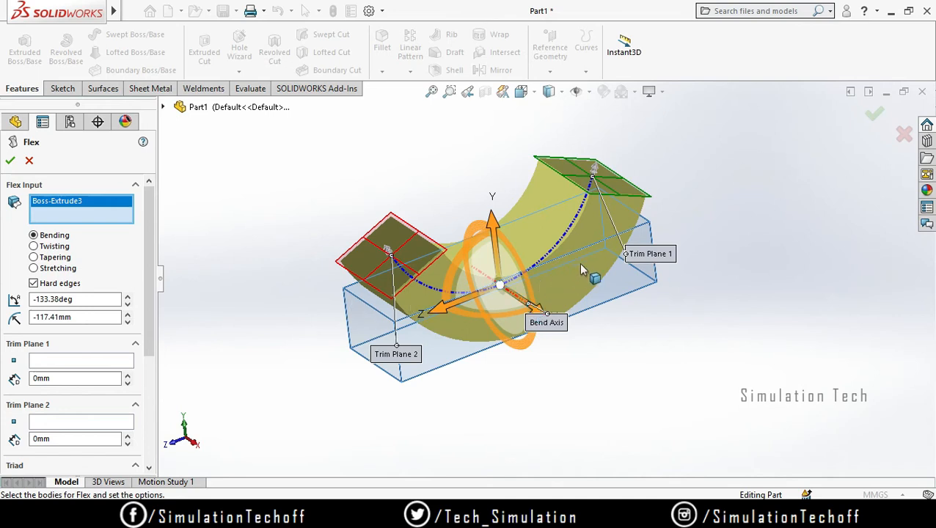
Shift the Flex triad slightly along its Z axis, turn it about the Y axis, and accept the bend.
{"action": "left_click_drag", "start_coordinate": [443, 305], "coordinate": [492, 293]}
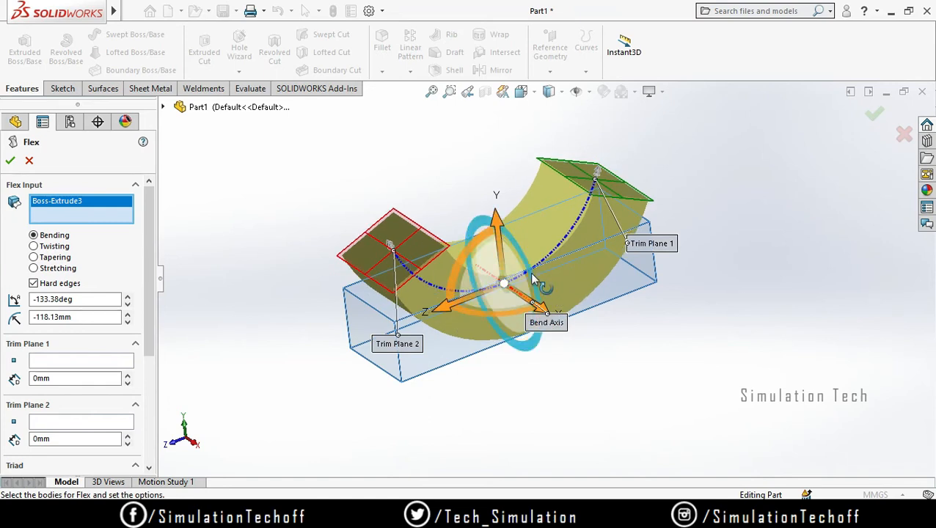
{"action": "left_click_drag", "start_coordinate": [519, 315], "coordinate": [475, 228]}
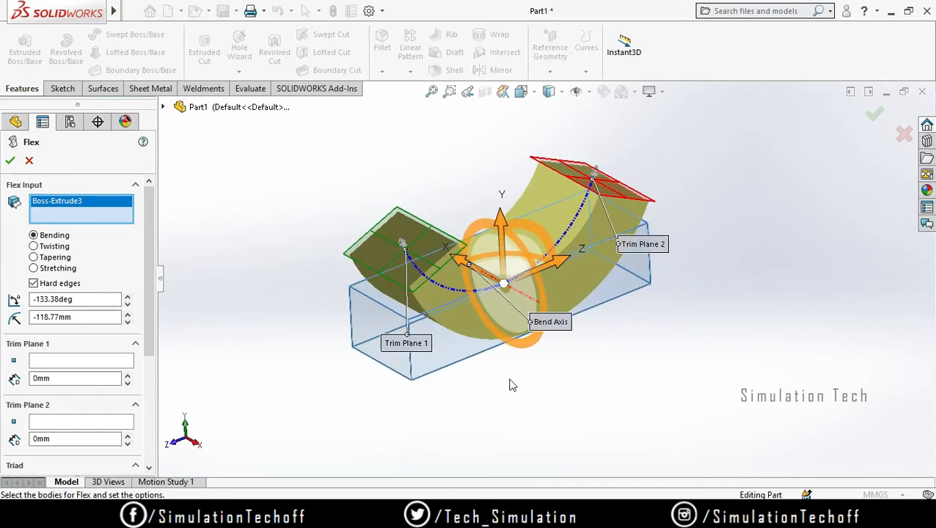
{"action": "left_click", "coordinate": [875, 116]}
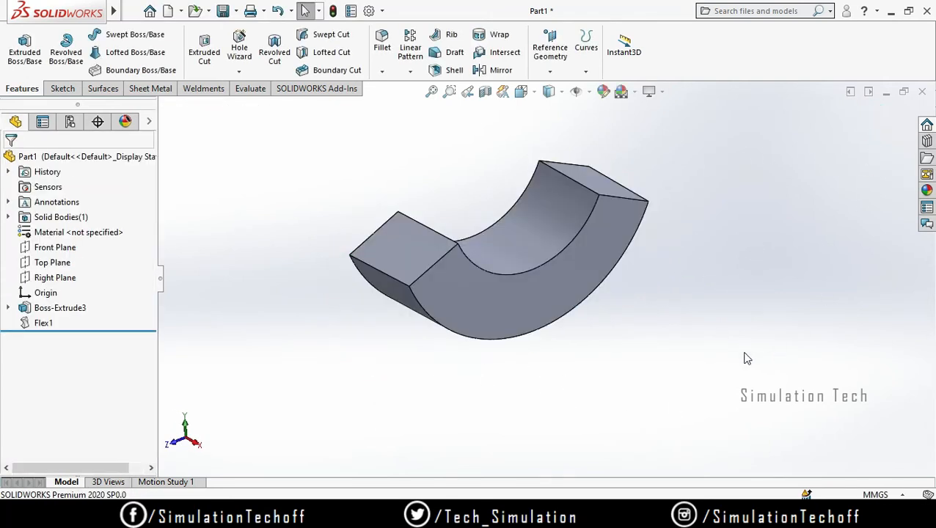
Inspect the bent bar from several angles and delete its Flex feature.
{"action": "middle_click_drag", "start_coordinate": [513, 278], "coordinate": [642, 291]}
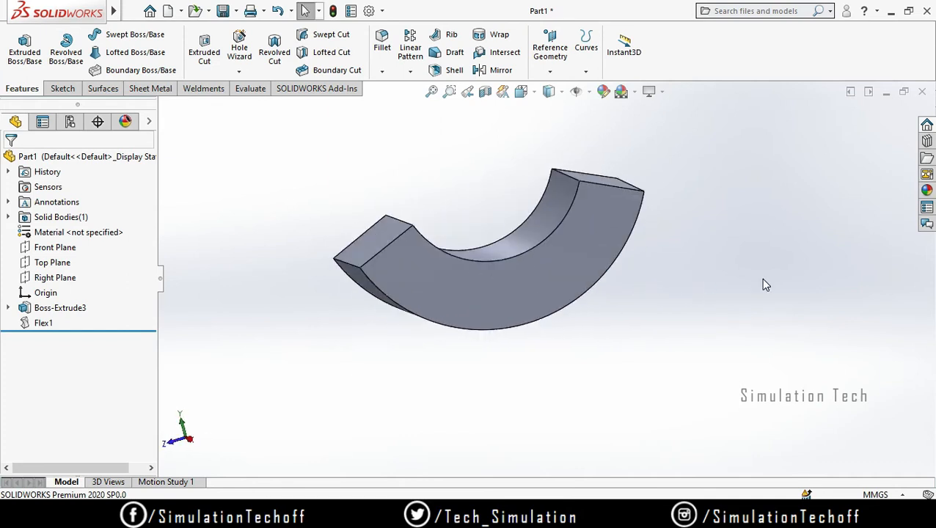
{"action": "middle_click_drag", "start_coordinate": [482, 259], "coordinate": [521, 314]}
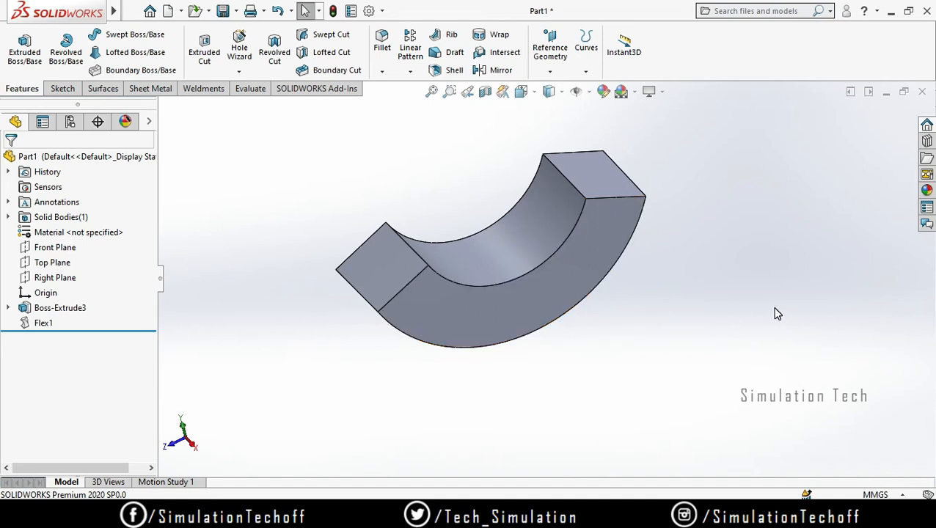
{"action": "right_click", "coordinate": [50, 327]}
{"action": "left_click", "coordinate": [103, 314]}
{"action": "left_click", "coordinate": [559, 184]}
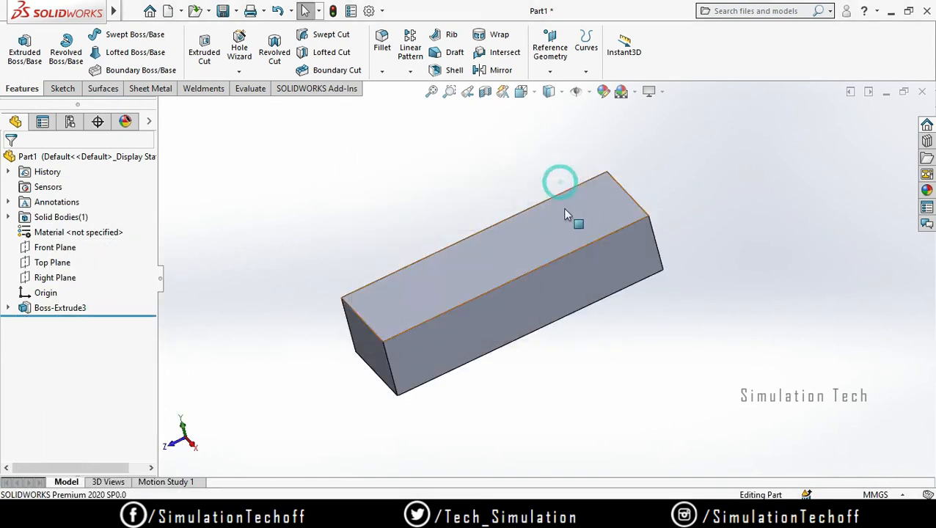
Start a new Flex feature in Twisting mode and select the rectangular bar as the body to flex.
{"action": "mouse_move", "coordinate": [115, 15]}
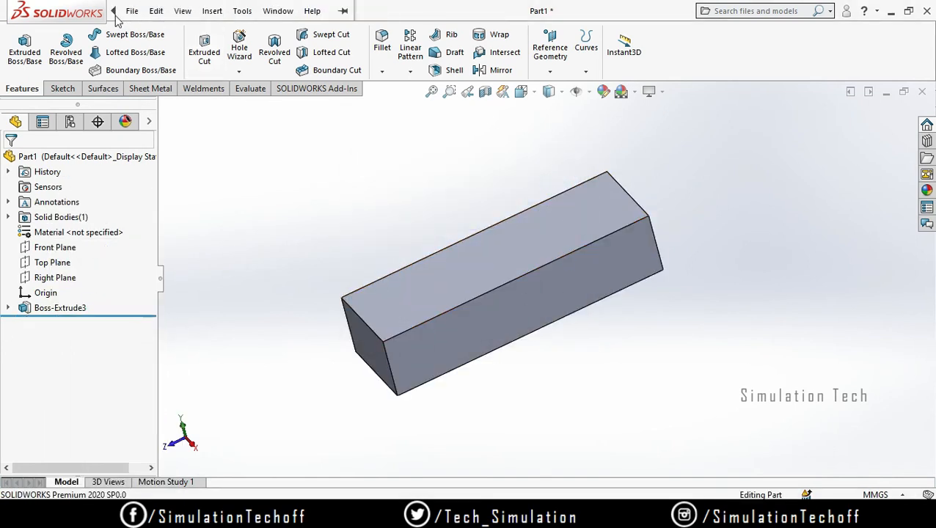
{"action": "left_click", "coordinate": [212, 11]}
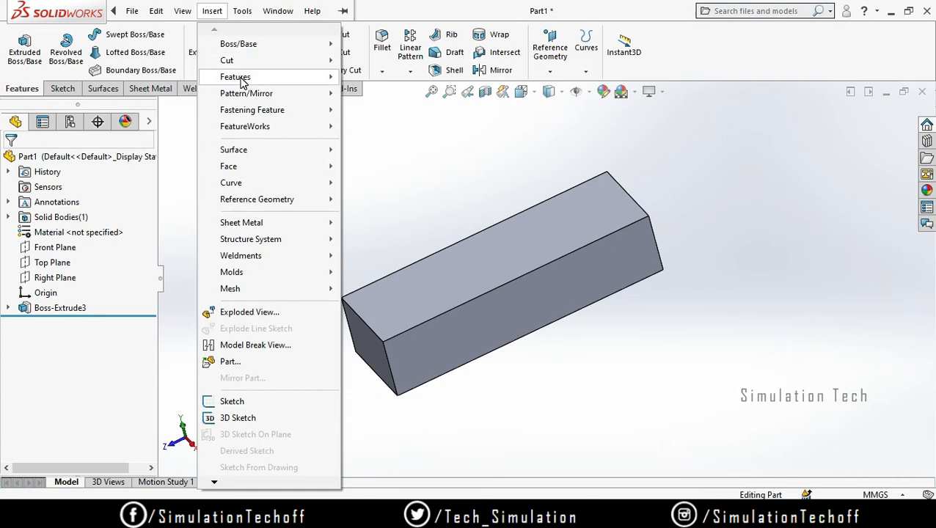
{"action": "mouse_move", "coordinate": [315, 77]}
{"action": "left_click", "coordinate": [438, 279]}
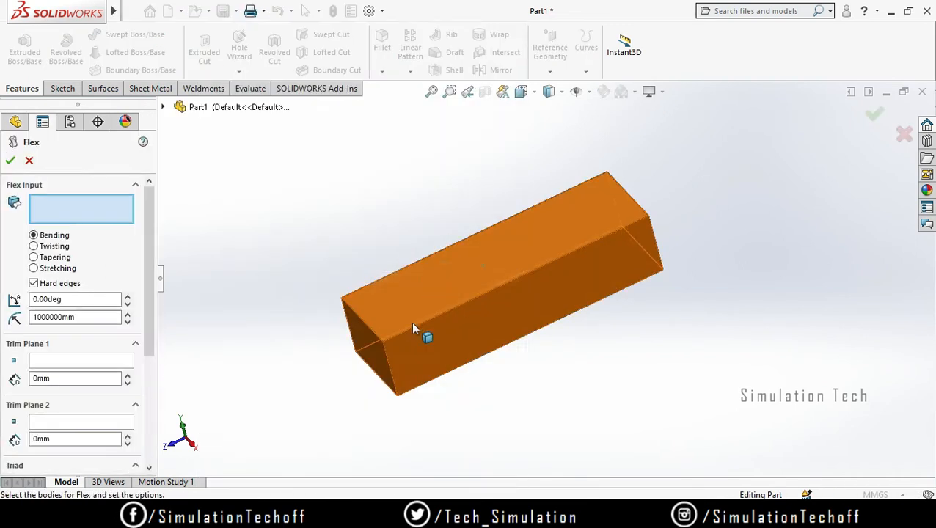
{"action": "left_click", "coordinate": [52, 249]}
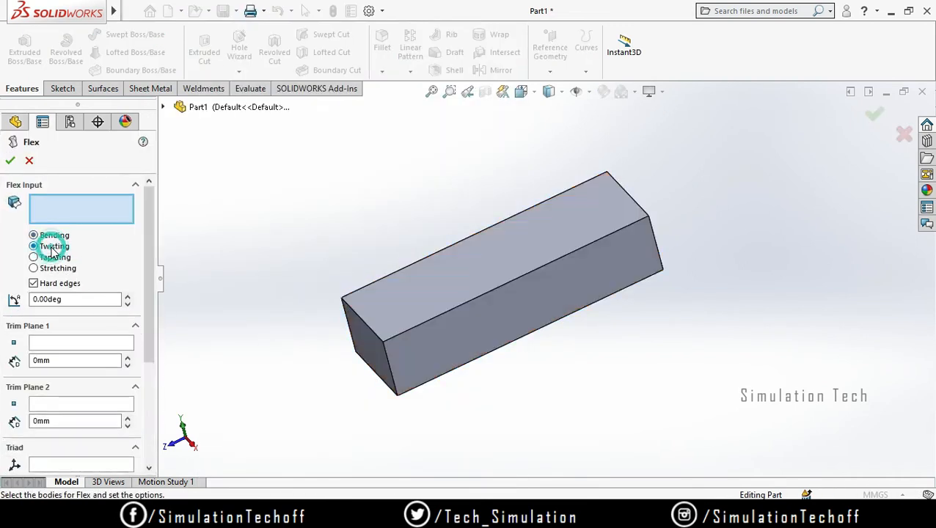
{"action": "left_click", "coordinate": [402, 268]}
{"action": "middle_click_drag", "start_coordinate": [683, 397], "coordinate": [558, 367]}
Set the twist angle of the bar to 36 degrees.
{"action": "left_click", "coordinate": [73, 300]}
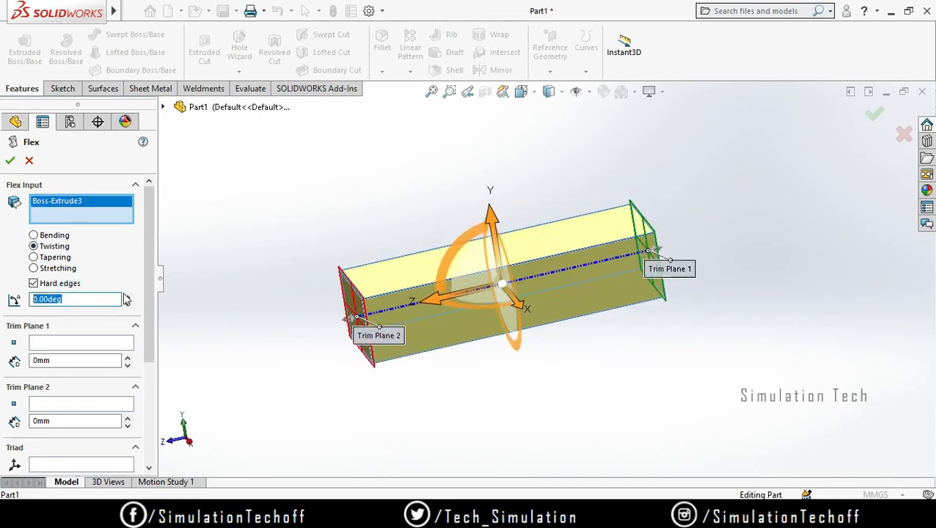
{"action": "left_click_drag", "start_coordinate": [128, 300], "coordinate": [129, 300]}
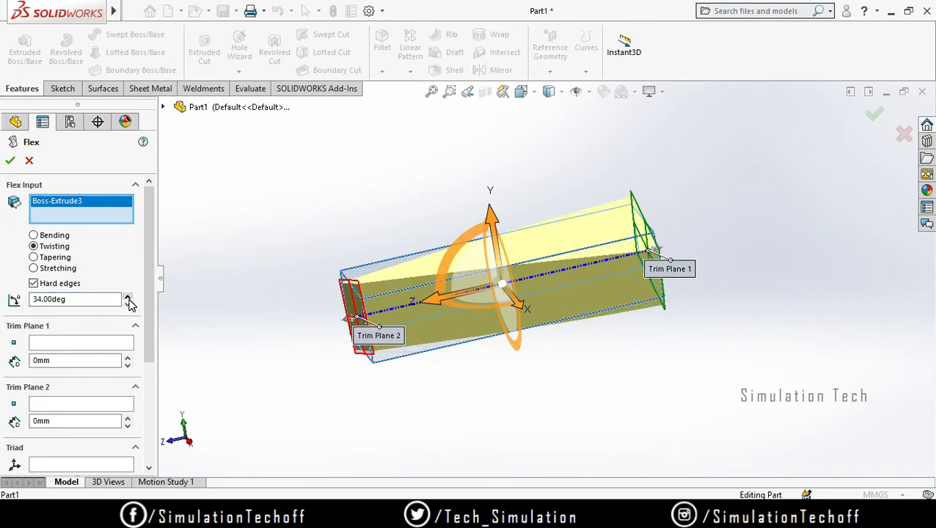
{"action": "left_click", "coordinate": [127, 300]}
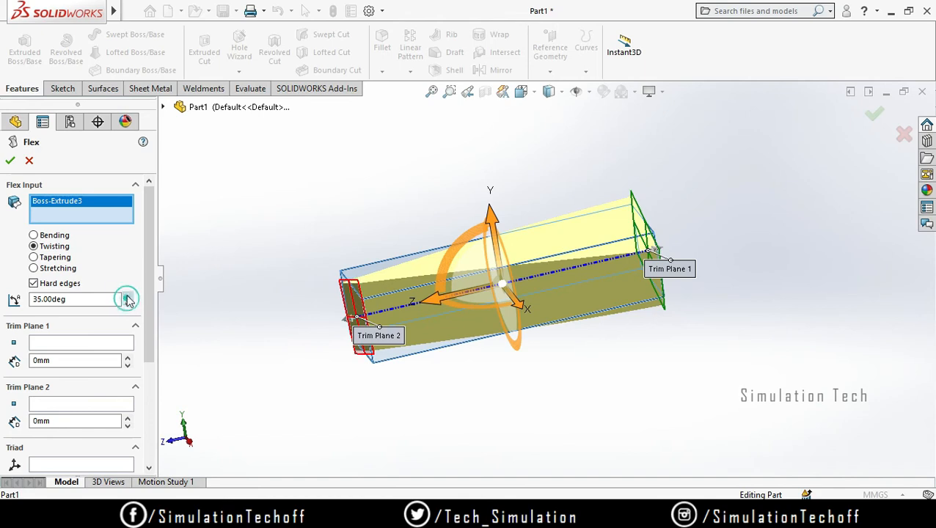
{"action": "left_click", "coordinate": [127, 298]}
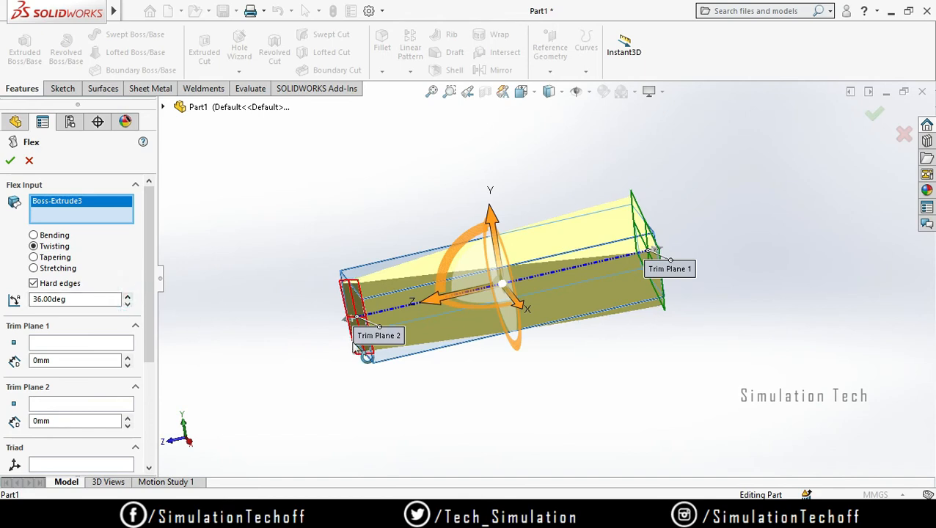
Twist the bar freehand at Trim Plane 2 to about -366 degrees, accept the feature, and inspect the spiral shape.
{"action": "left_click_drag", "start_coordinate": [356, 352], "coordinate": [37, 396]}
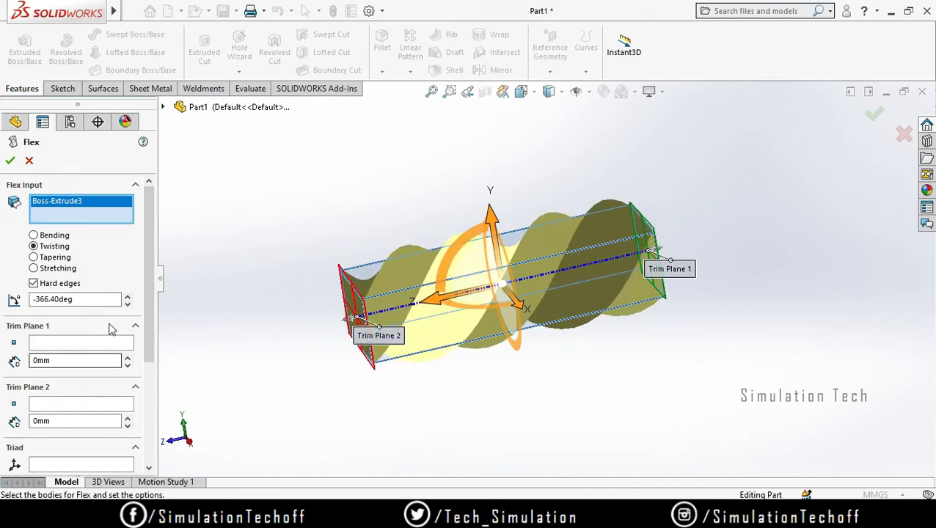
{"action": "left_click", "coordinate": [874, 124]}
{"action": "middle_click_drag", "start_coordinate": [476, 303], "coordinate": [660, 215]}
{"action": "middle_click_drag", "start_coordinate": [696, 397], "coordinate": [652, 184]}
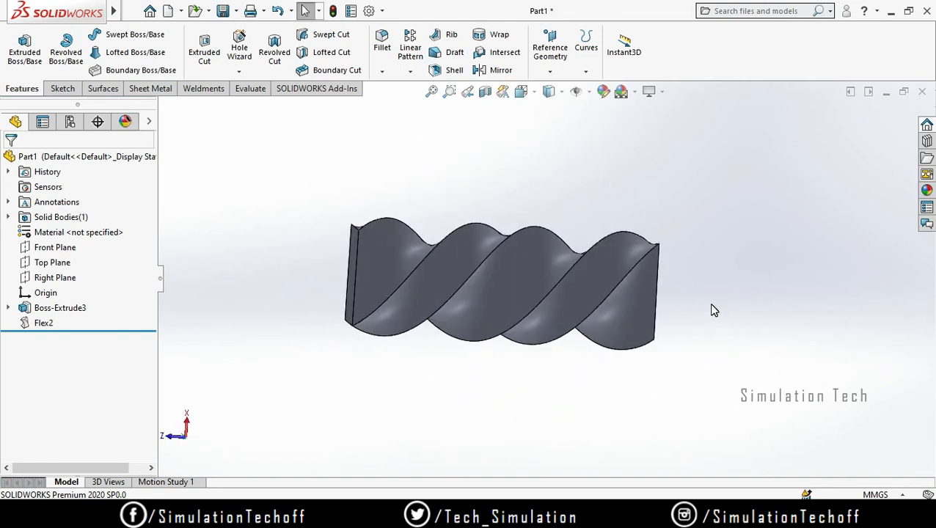
{"action": "middle_click_drag", "start_coordinate": [714, 309], "coordinate": [688, 308]}
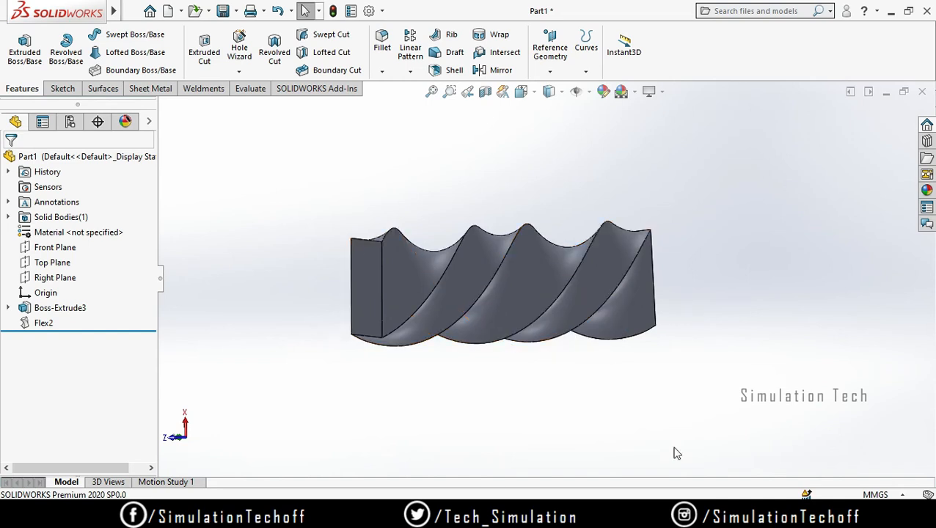
Edit the twisted Flex feature, switch it to Tapering, and set the taper factor to 0.
{"action": "right_click", "coordinate": [51, 323]}
{"action": "left_click", "coordinate": [57, 195]}
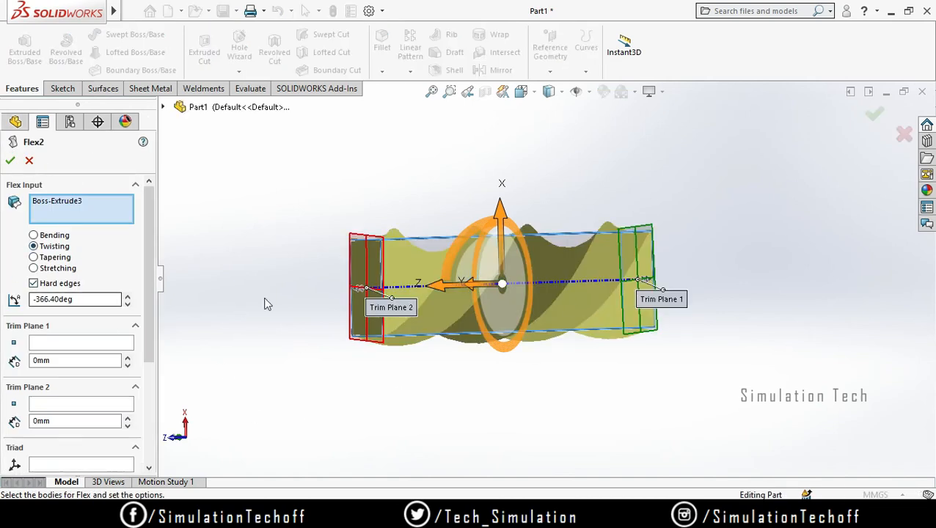
{"action": "middle_click_drag", "start_coordinate": [493, 321], "coordinate": [458, 387]}
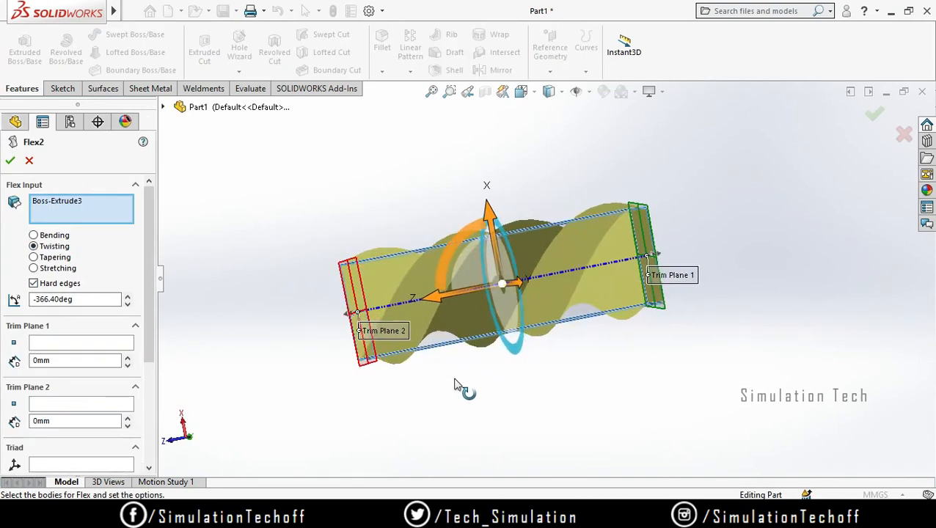
{"action": "left_click", "coordinate": [61, 260]}
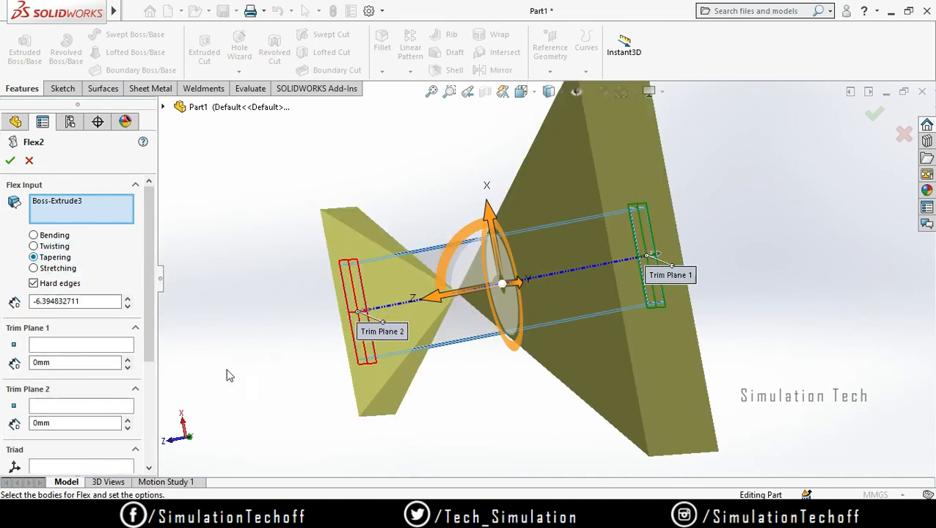
{"action": "double_click", "coordinate": [79, 301]}
{"action": "type", "text": "0"}
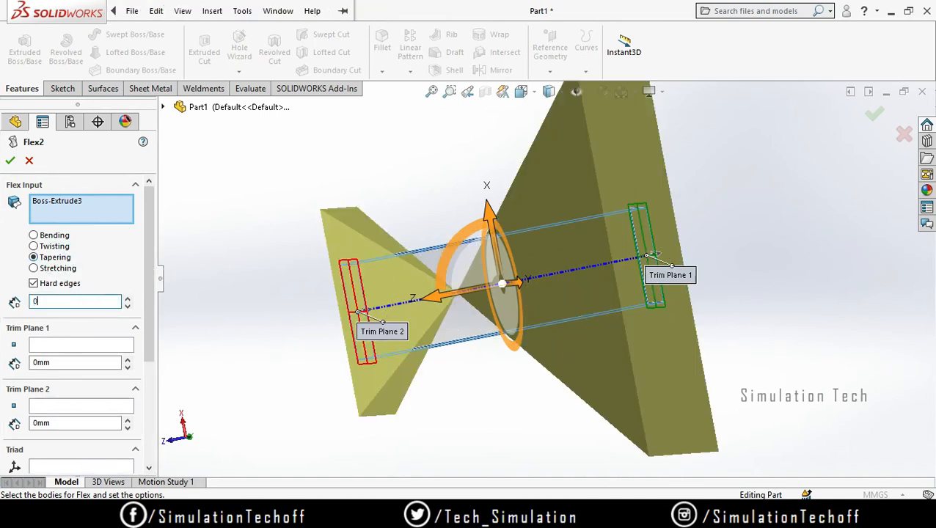
{"action": "key", "text": "alt+f"}
{"action": "left_click", "coordinate": [571, 365]}
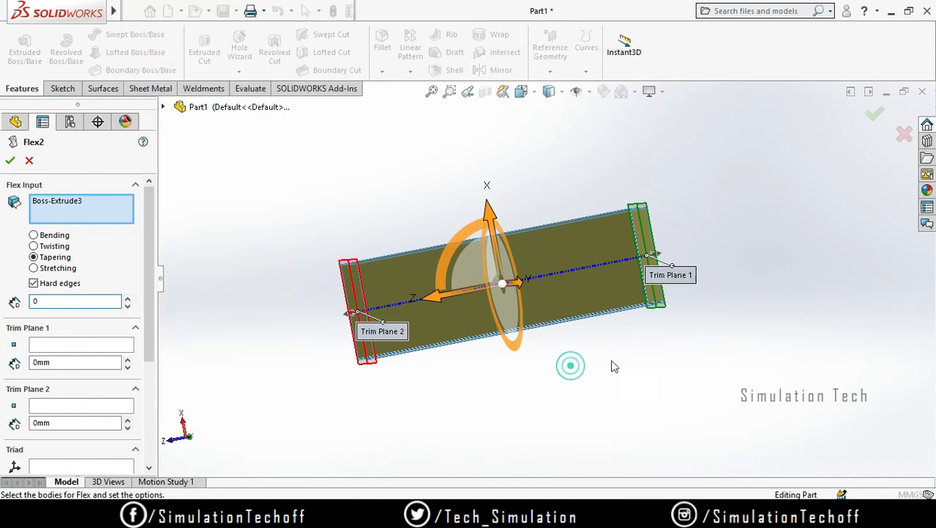
Adjust the taper factor in small increments to 1.2 so the bar widens toward Trim Plane 2.
{"action": "middle_click_drag", "start_coordinate": [612, 362], "coordinate": [693, 352]}
{"action": "middle_click_drag", "start_coordinate": [677, 358], "coordinate": [654, 167]}
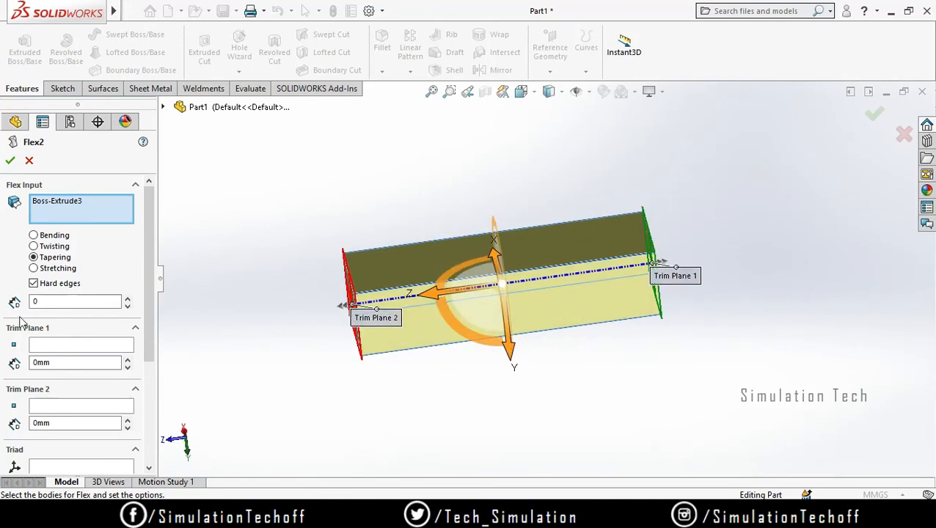
{"action": "left_click", "coordinate": [128, 299]}
{"action": "left_click", "coordinate": [128, 299]}
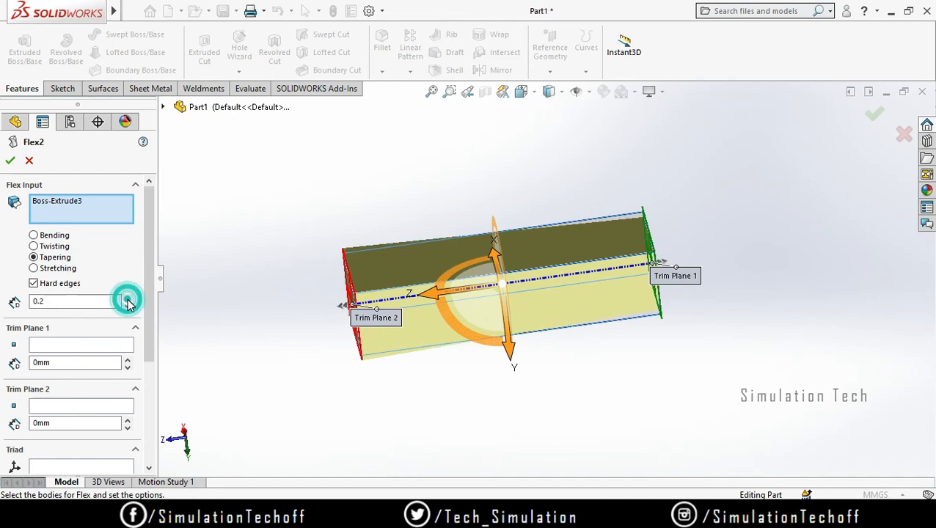
{"action": "left_click", "coordinate": [128, 299]}
{"action": "left_click", "coordinate": [128, 305]}
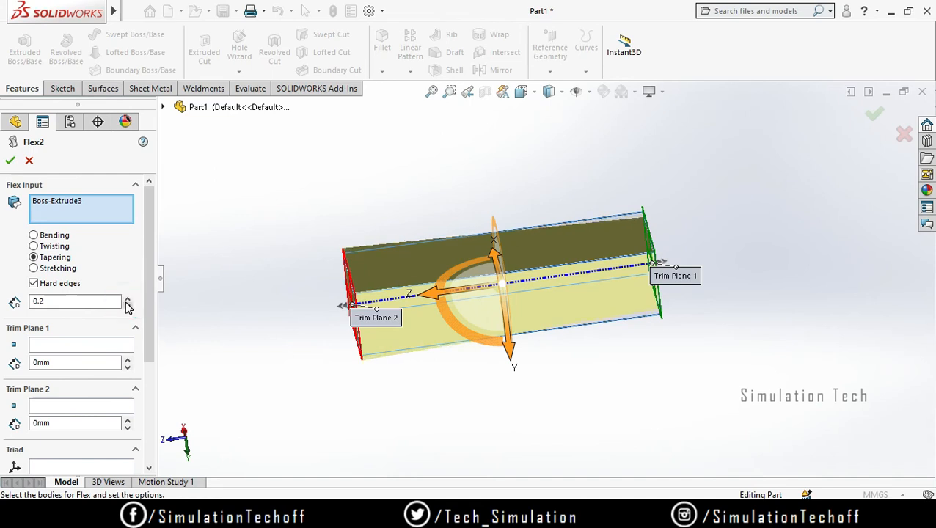
{"action": "left_click", "coordinate": [127, 305]}
{"action": "left_click", "coordinate": [127, 306]}
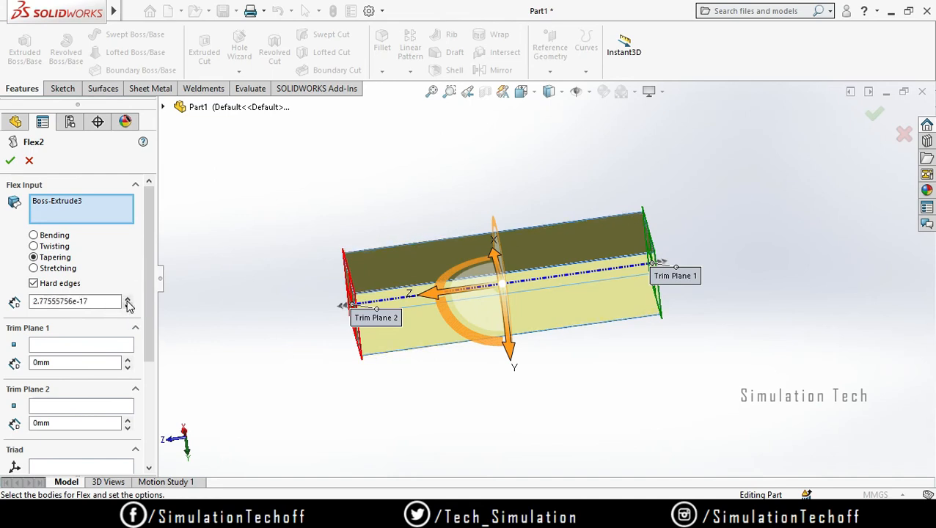
{"action": "left_click", "coordinate": [127, 299]}
{"action": "left_click", "coordinate": [128, 300]}
{"action": "left_click", "coordinate": [127, 299]}
{"action": "left_click", "coordinate": [127, 299]}
{"action": "mouse_move", "coordinate": [684, 364]}
{"action": "middle_mouse_down"}
{"action": "mouse_move", "coordinate": [656, 351]}
{"action": "mouse_move", "coordinate": [606, 368]}
{"action": "mouse_move", "coordinate": [689, 361]}
{"action": "mouse_move", "coordinate": [695, 370]}
{"action": "mouse_move", "coordinate": [704, 360]}
{"action": "mouse_move", "coordinate": [686, 357]}
{"action": "middle_mouse_up"}
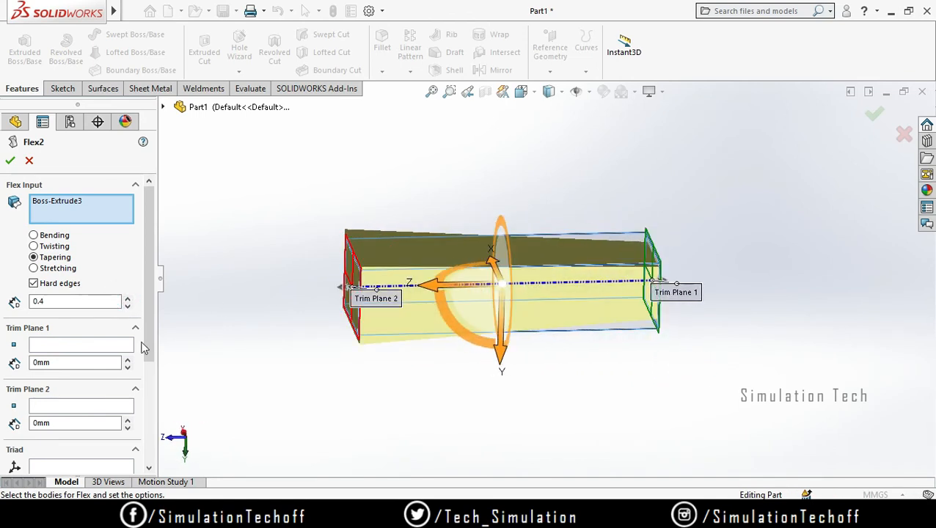
{"action": "left_click", "coordinate": [127, 299]}
{"action": "left_click", "coordinate": [128, 300]}
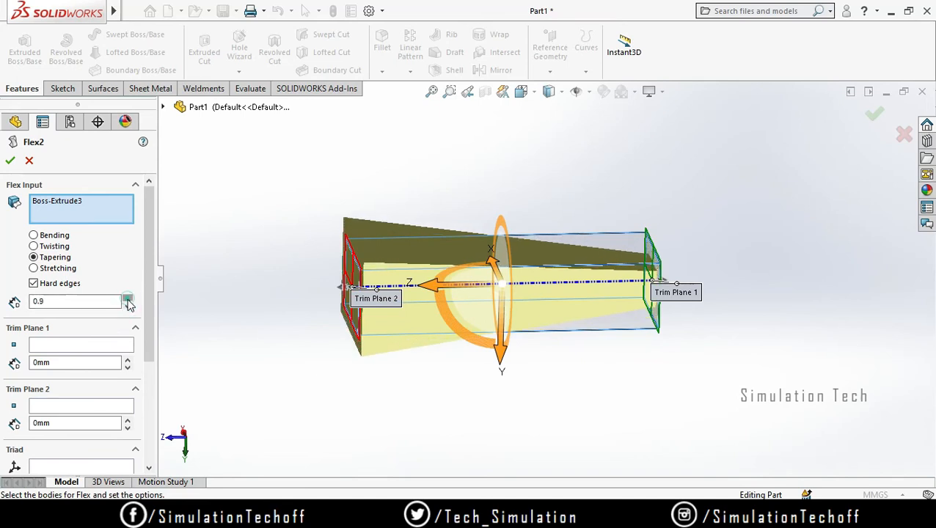
{"action": "left_click", "coordinate": [128, 299]}
{"action": "left_click", "coordinate": [128, 299]}
{"action": "middle_click_drag", "start_coordinate": [619, 387], "coordinate": [619, 368]}
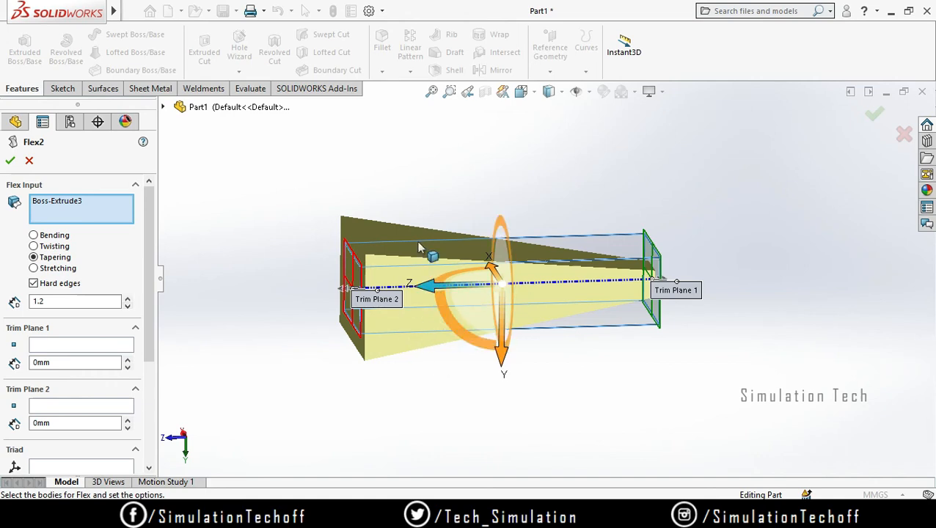
Rotate the Flex triad about its Y axis so the taper runs across the bar's width.
{"action": "middle_click_drag", "start_coordinate": [590, 400], "coordinate": [624, 395]}
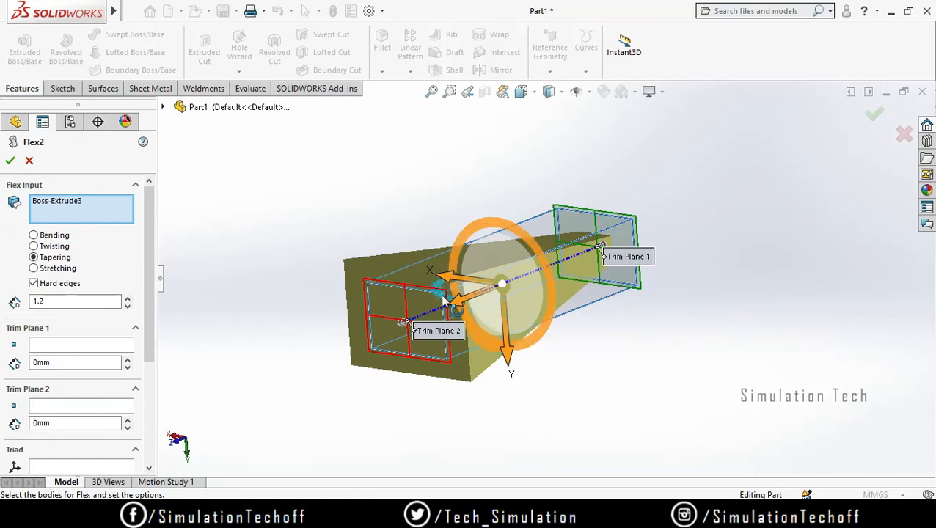
{"action": "left_click_drag", "start_coordinate": [443, 301], "coordinate": [380, 220]}
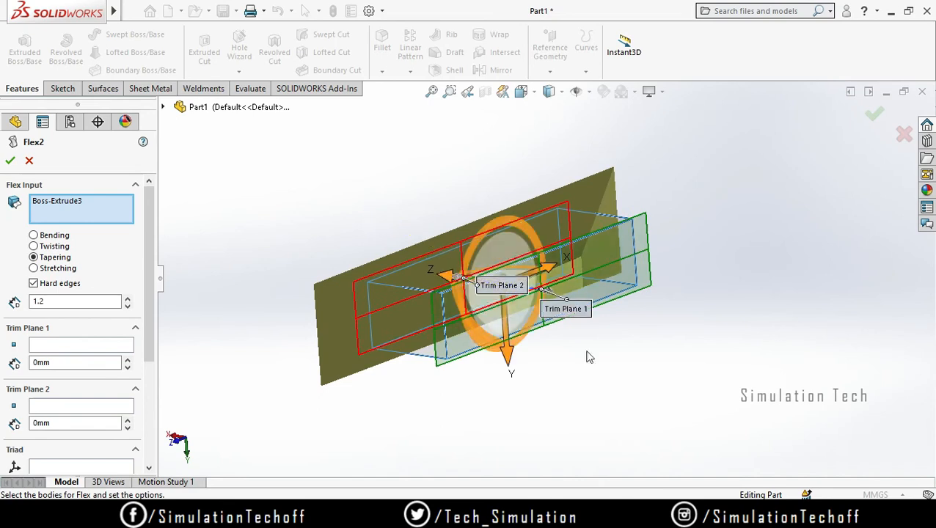
{"action": "middle_click_drag", "start_coordinate": [587, 357], "coordinate": [528, 319]}
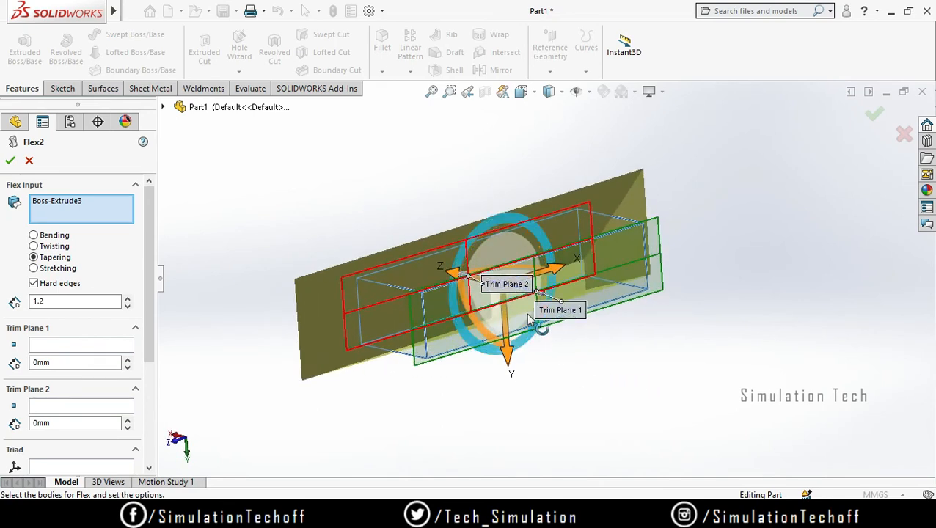
Rotate the Flex triad back so its Z axis follows the bar's length, and switch the Flex mode to Stretching.
{"action": "left_click_drag", "start_coordinate": [502, 273], "coordinate": [401, 295]}
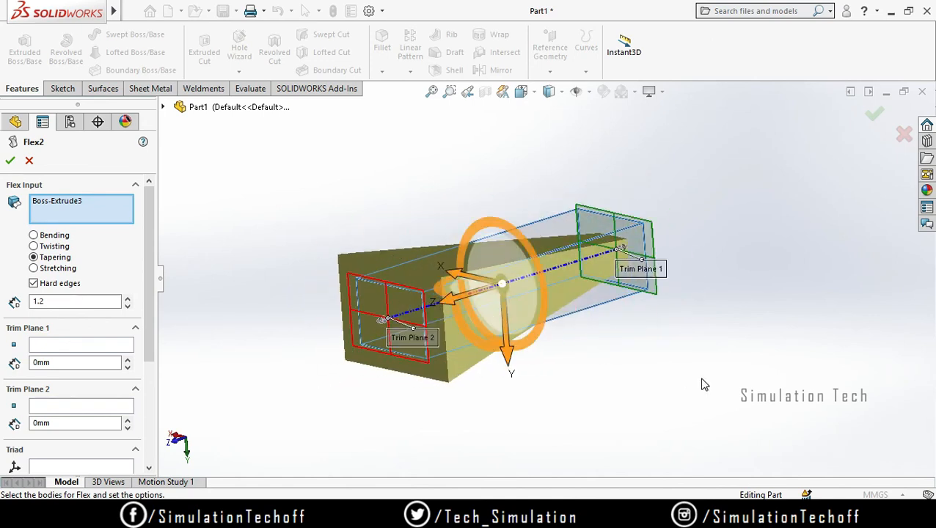
{"action": "middle_click_drag", "start_coordinate": [703, 385], "coordinate": [597, 418]}
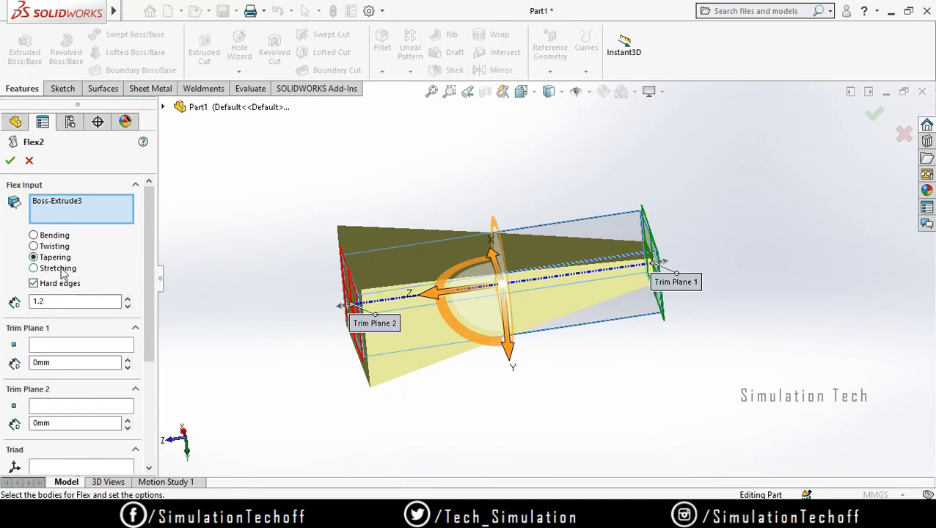
{"action": "left_click", "coordinate": [34, 269]}
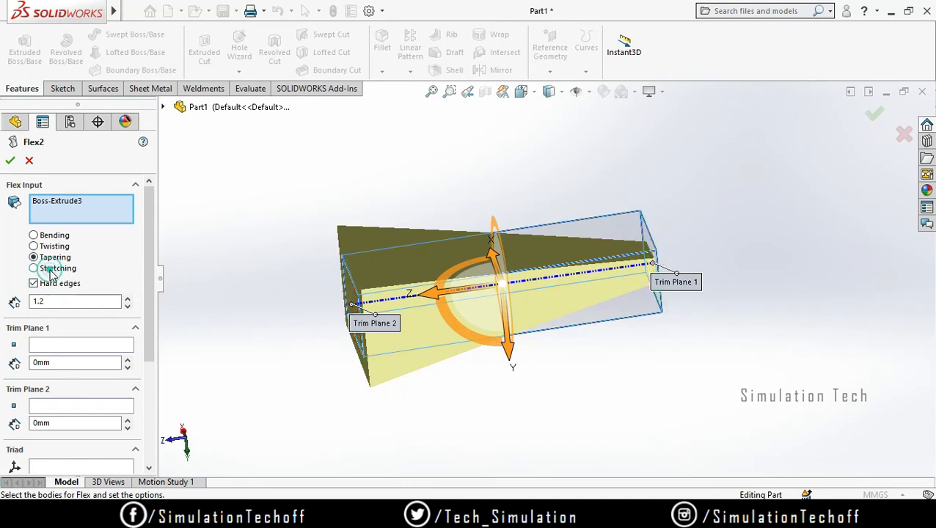
{"action": "middle_click_drag", "start_coordinate": [711, 367], "coordinate": [587, 375]}
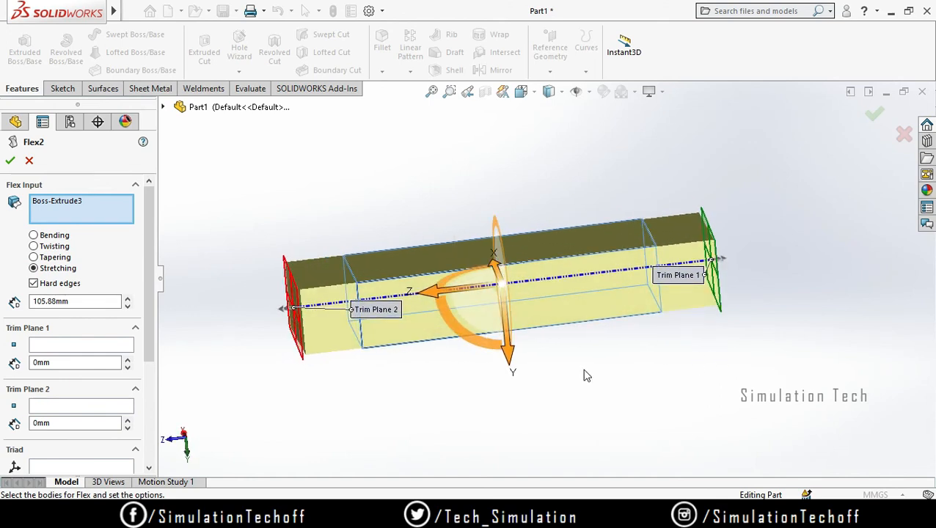
Set the stretch distance to -20 mm to compress the bar along its length.
{"action": "double_click", "coordinate": [97, 299]}
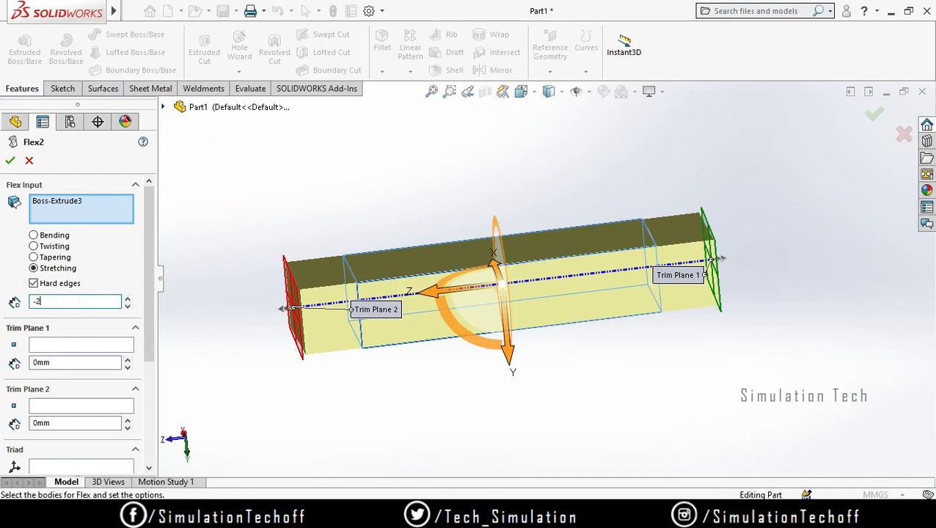
{"action": "key", "text": "Return"}
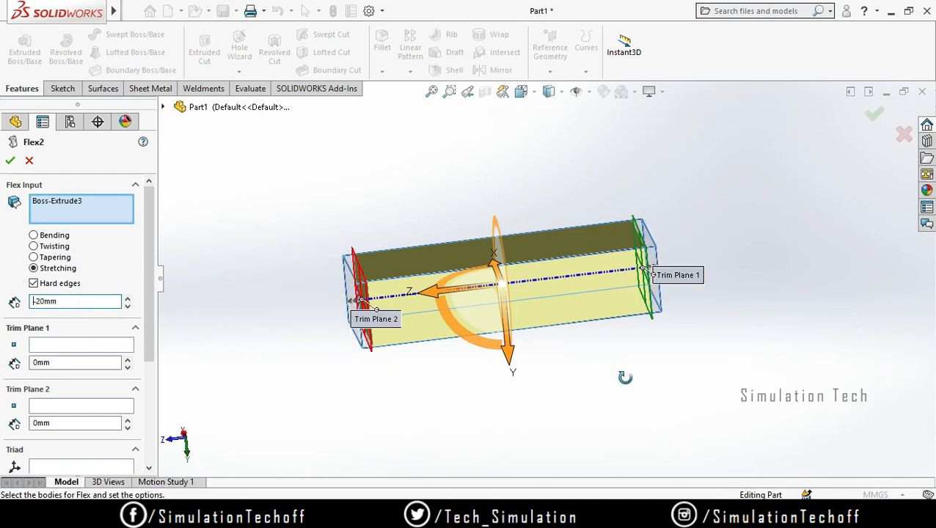
{"action": "mouse_move", "coordinate": [625, 377]}
{"action": "middle_mouse_down"}
{"action": "mouse_move", "coordinate": [648, 372]}
{"action": "mouse_move", "coordinate": [638, 373]}
{"action": "middle_mouse_up"}
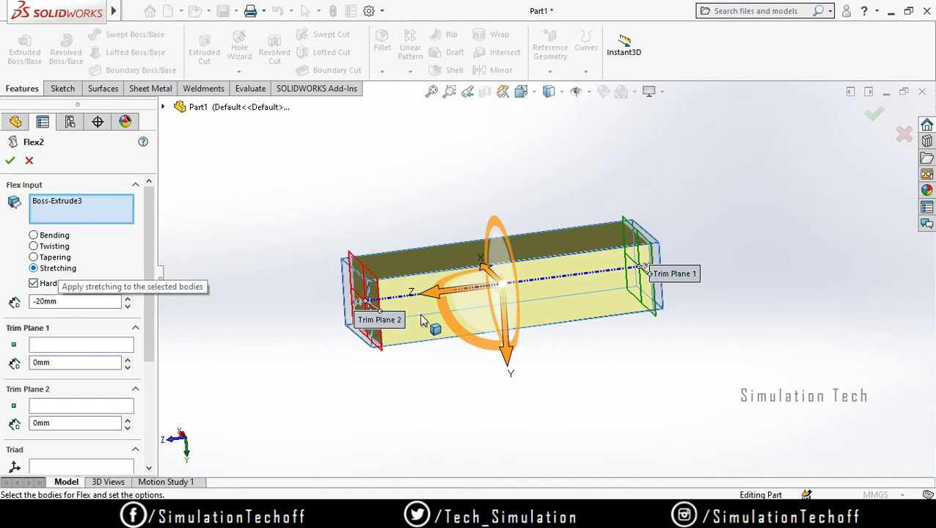
Raise the stretch distance in 10 mm increments to 60 mm, accept the Flex feature, and inspect the lengthened bar.
{"action": "left_click", "coordinate": [129, 298]}
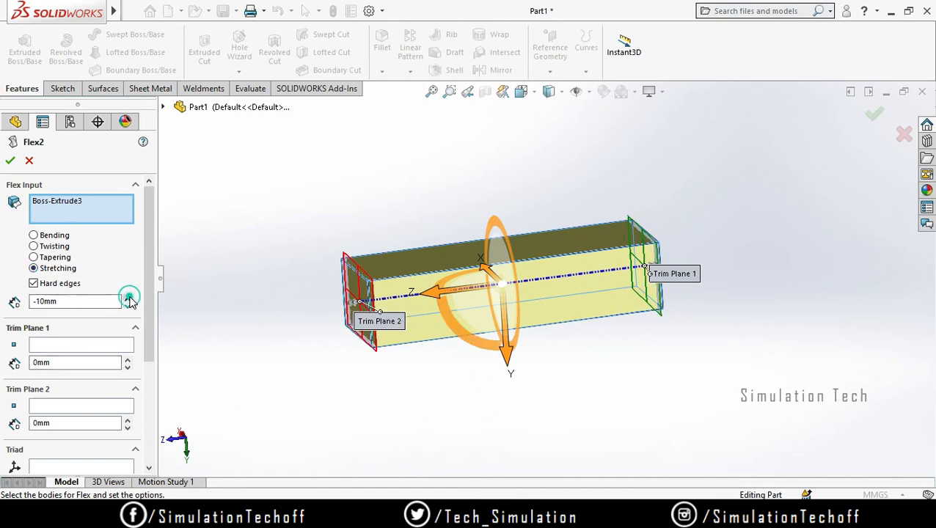
{"action": "left_click", "coordinate": [129, 298]}
{"action": "left_click", "coordinate": [129, 298]}
{"action": "left_click", "coordinate": [129, 298]}
{"action": "left_click", "coordinate": [129, 300]}
{"action": "left_click", "coordinate": [128, 300]}
{"action": "left_click", "coordinate": [129, 300]}
{"action": "left_click", "coordinate": [128, 300]}
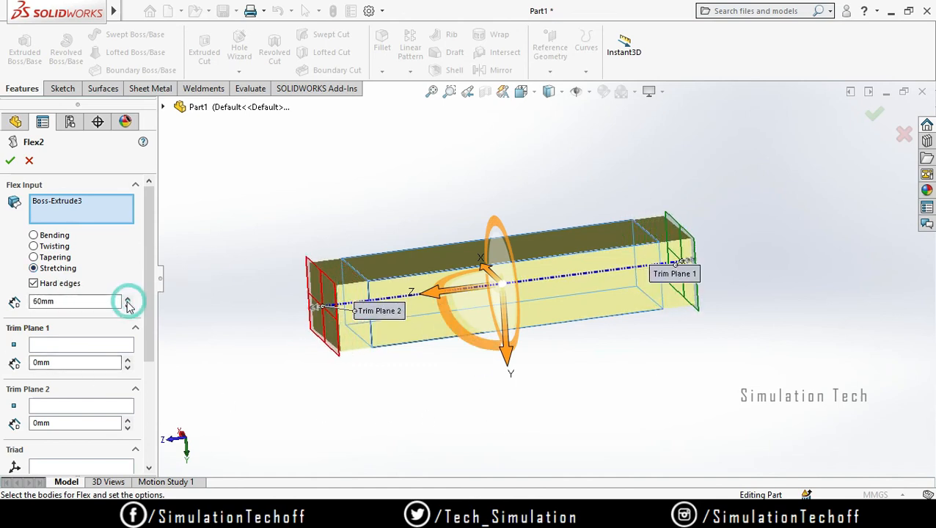
{"action": "left_click", "coordinate": [13, 162]}
{"action": "mouse_move", "coordinate": [660, 352]}
{"action": "middle_mouse_down"}
{"action": "mouse_move", "coordinate": [712, 347]}
{"action": "mouse_move", "coordinate": [780, 389]}
{"action": "mouse_move", "coordinate": [717, 376]}
{"action": "mouse_move", "coordinate": [713, 397]}
{"action": "mouse_move", "coordinate": [716, 389]}
{"action": "middle_mouse_up"}
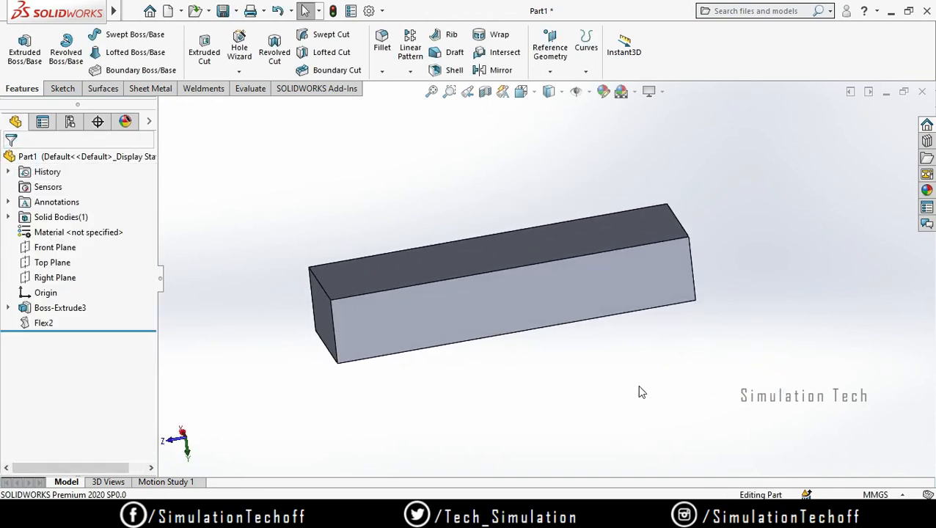
Reopen the stretched Flex feature of the bar for editing.
{"action": "right_click", "coordinate": [40, 325]}
{"action": "left_click", "coordinate": [51, 194]}
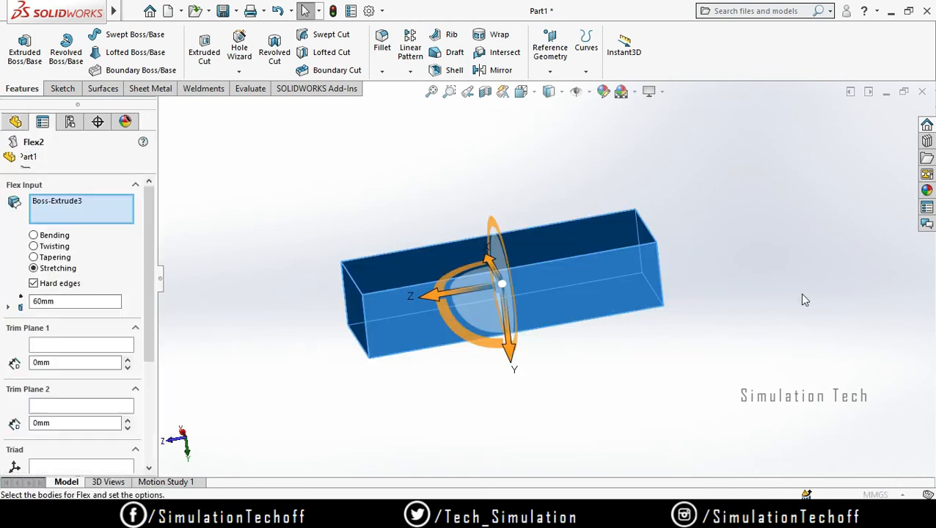